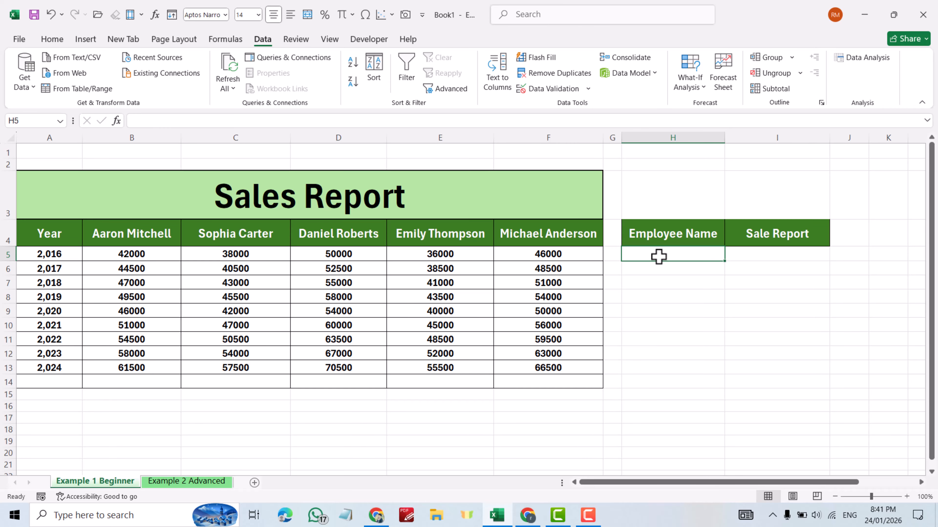
Enter the full name of the employee from the column C header in cell H5 under Employee Name
text(Sophia)
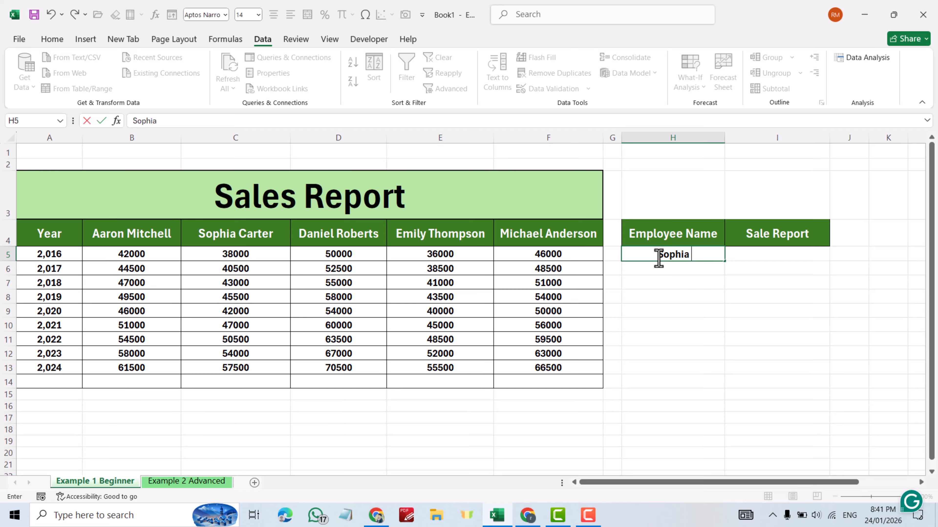
text( Carter)
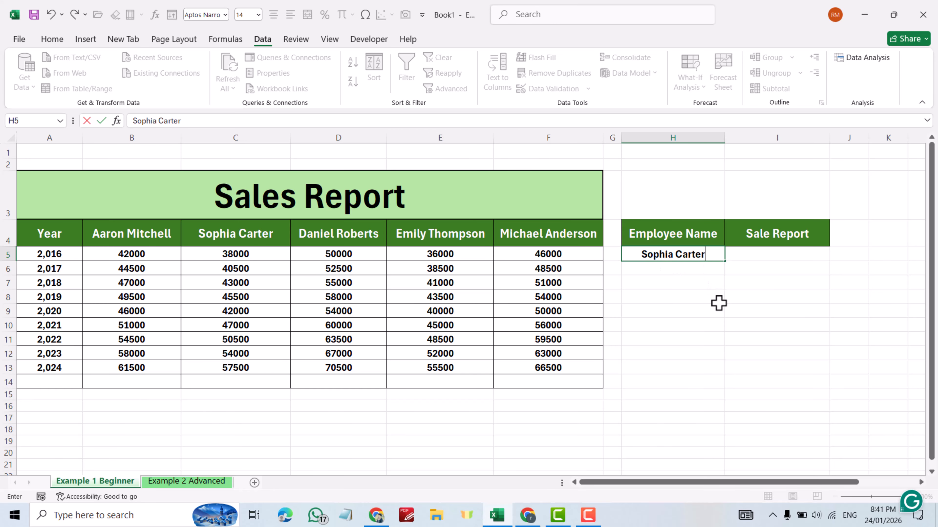
click(719, 303)
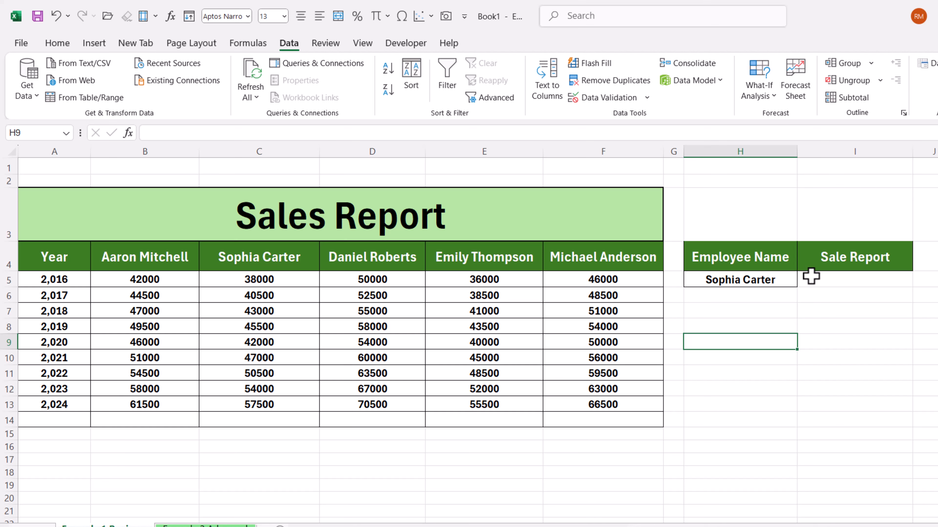
Enter the exact-match formula =HLOOKUP(H5,A4:F13,4,0) in cell I5 under Sale Report
click(825, 279)
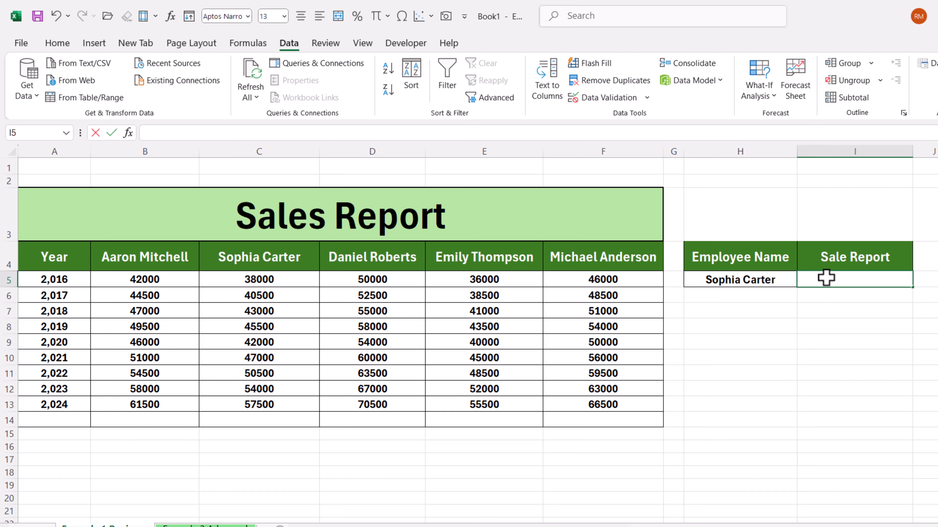
text(=hloo)
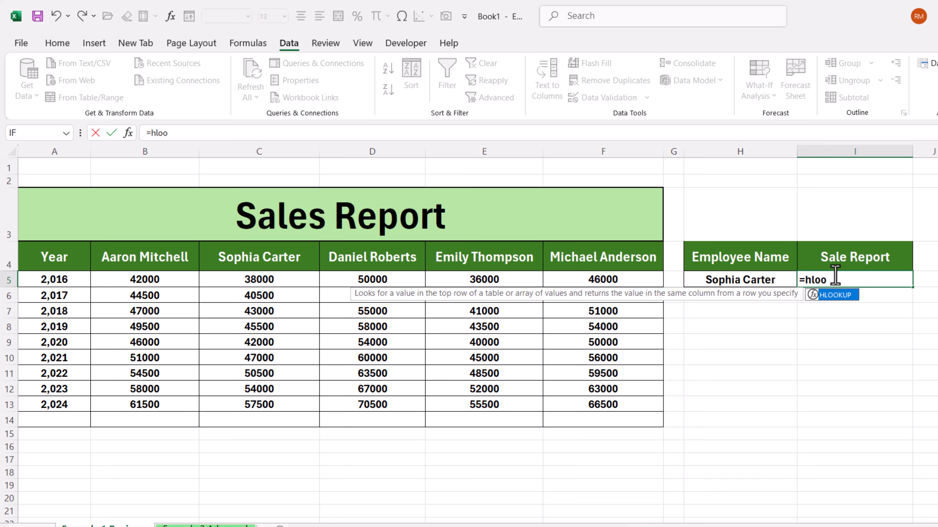
double_click(839, 298)
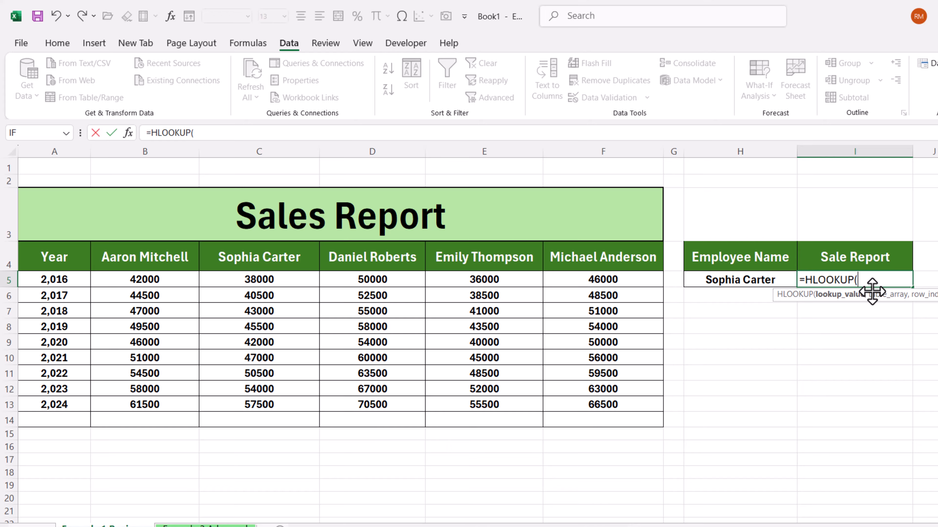
click(730, 279)
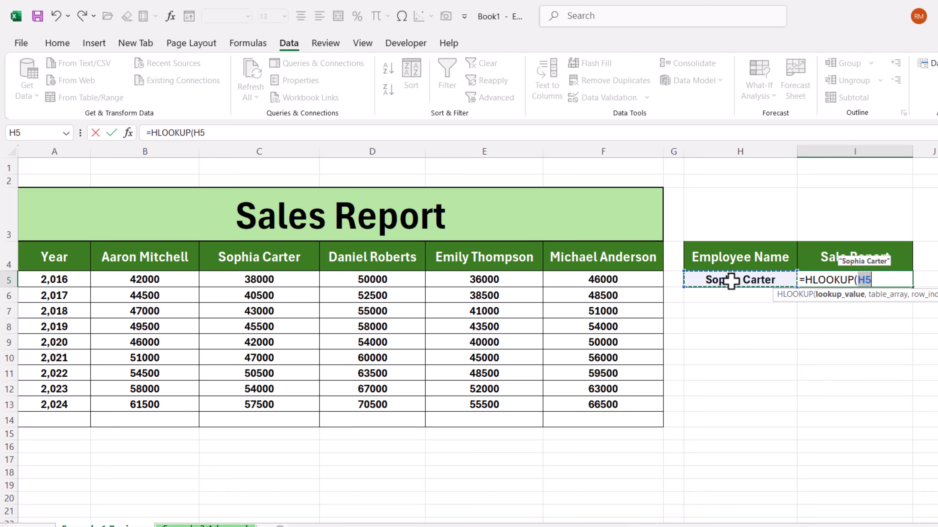
text(,)
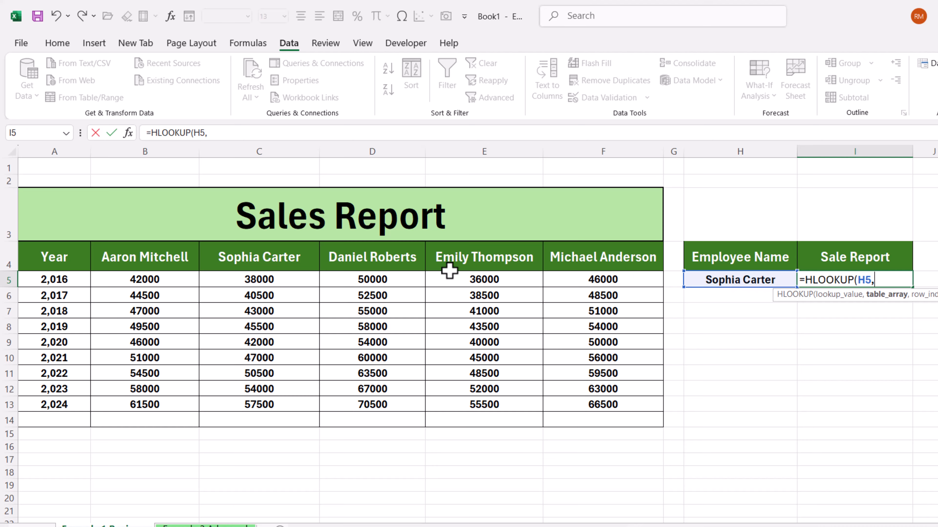
drag(39, 254, 633, 398)
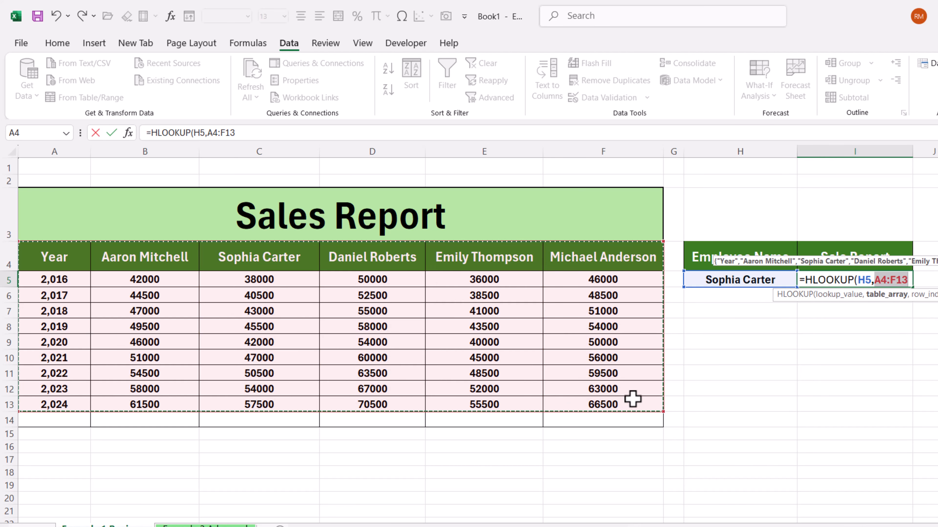
text(,4)
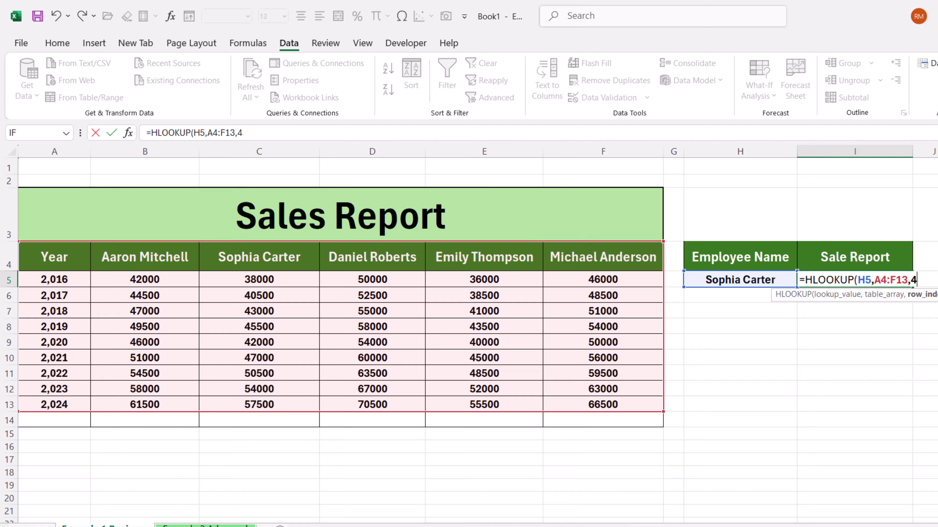
text(,)
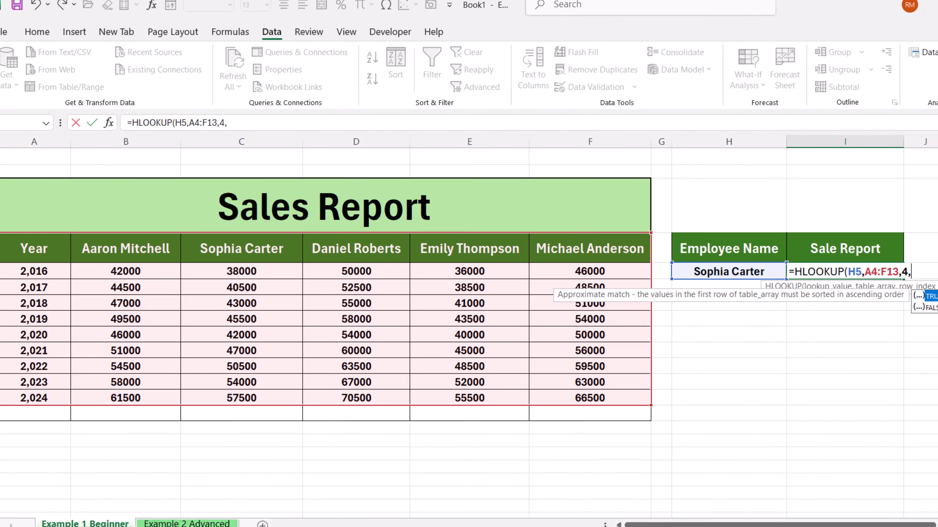
text(0)
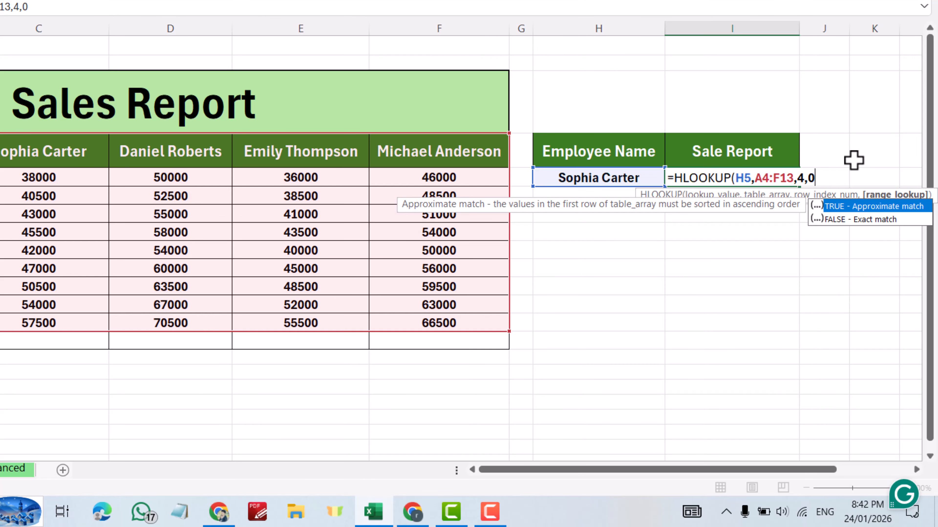
text())
key(Return)
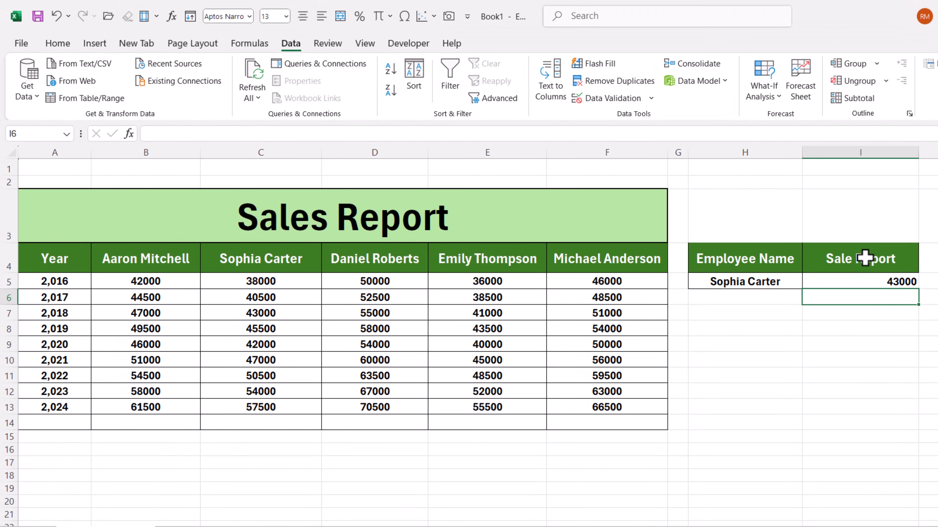
Center the contents of cells H5:I5 horizontally
drag(729, 258, 864, 282)
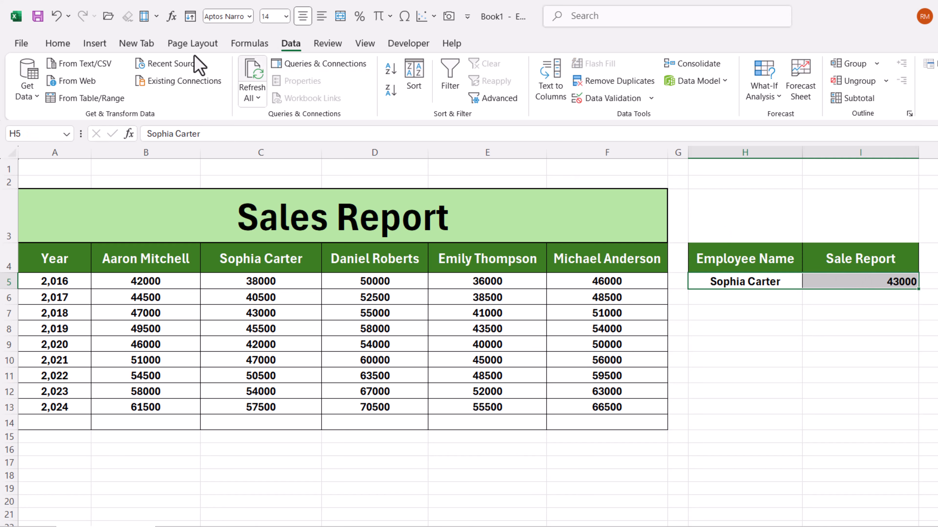
click(56, 43)
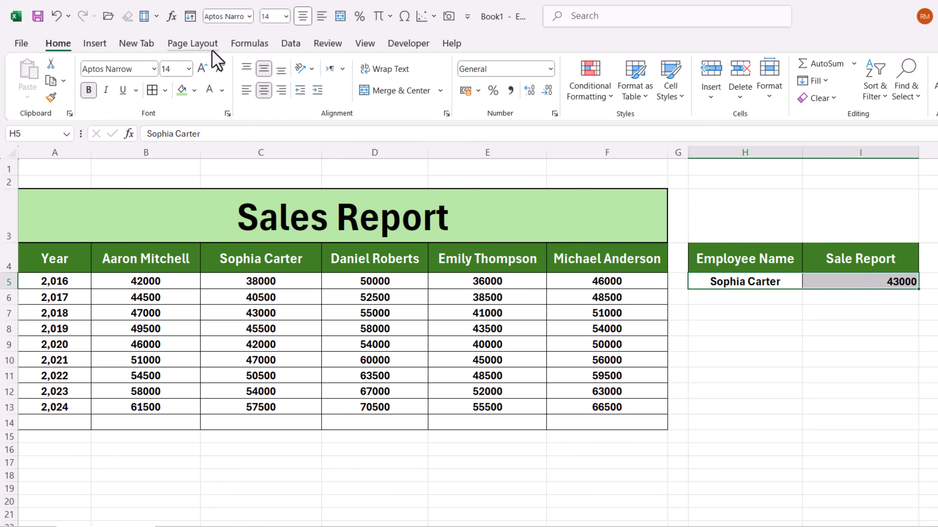
click(263, 90)
click(264, 89)
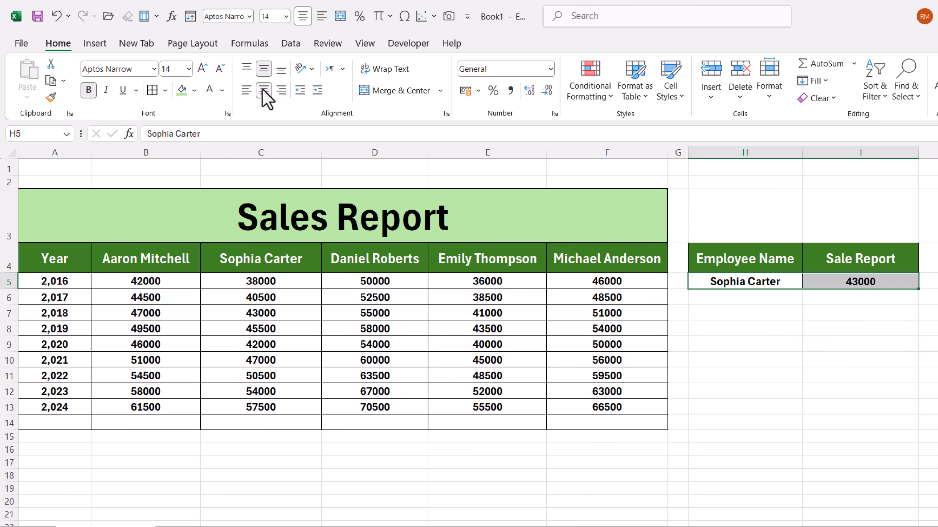
click(854, 330)
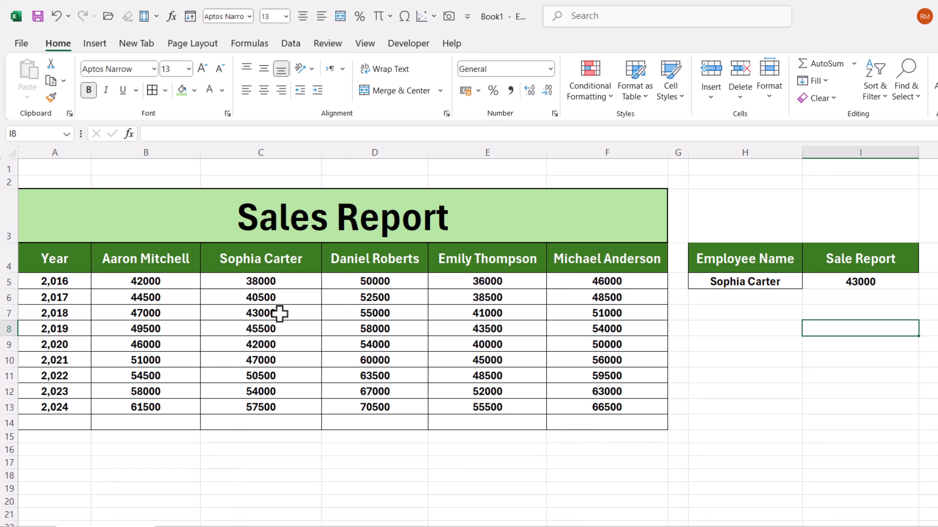
click(734, 406)
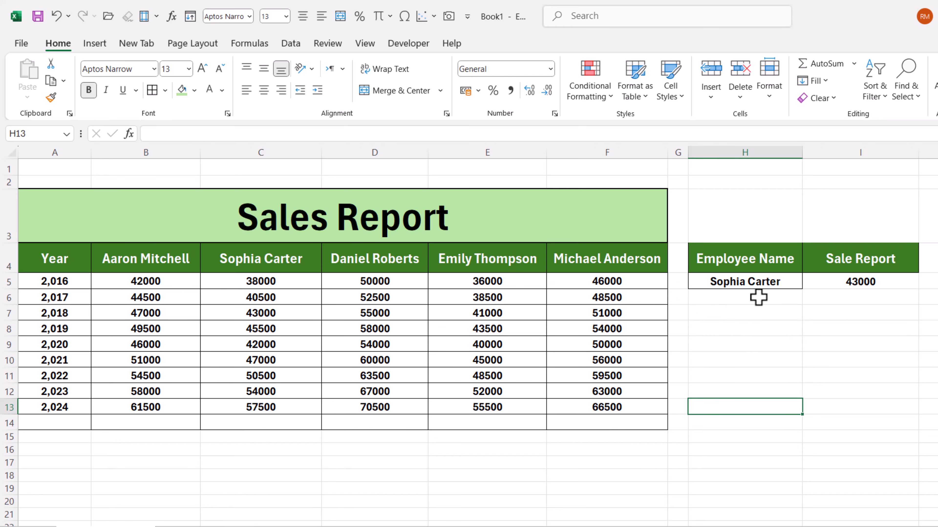
Add a List data validation to cell H5 with the employee name headers =$B$4:$F$4 as its source
click(738, 283)
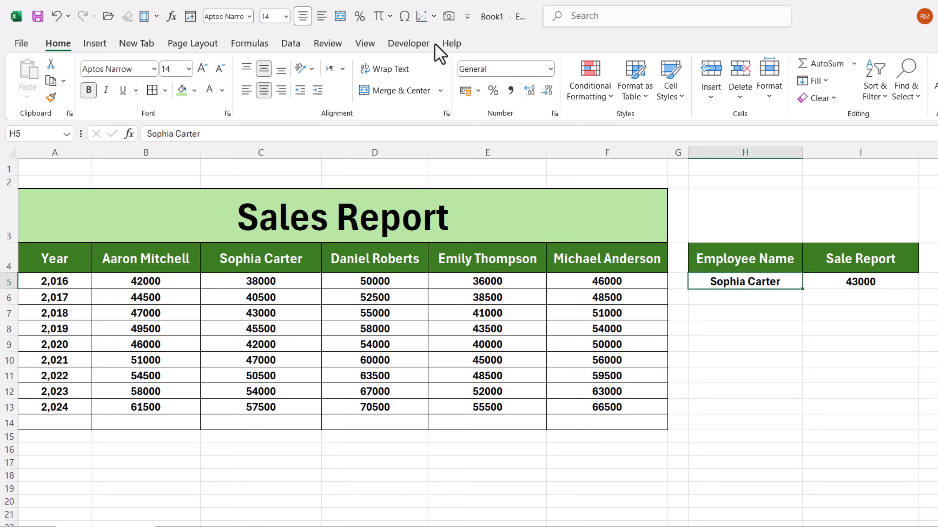
click(292, 45)
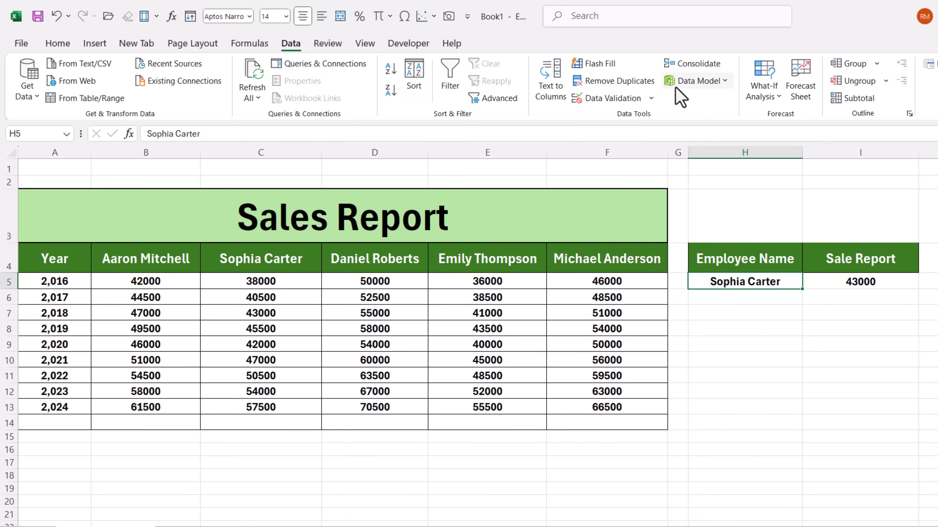
click(614, 98)
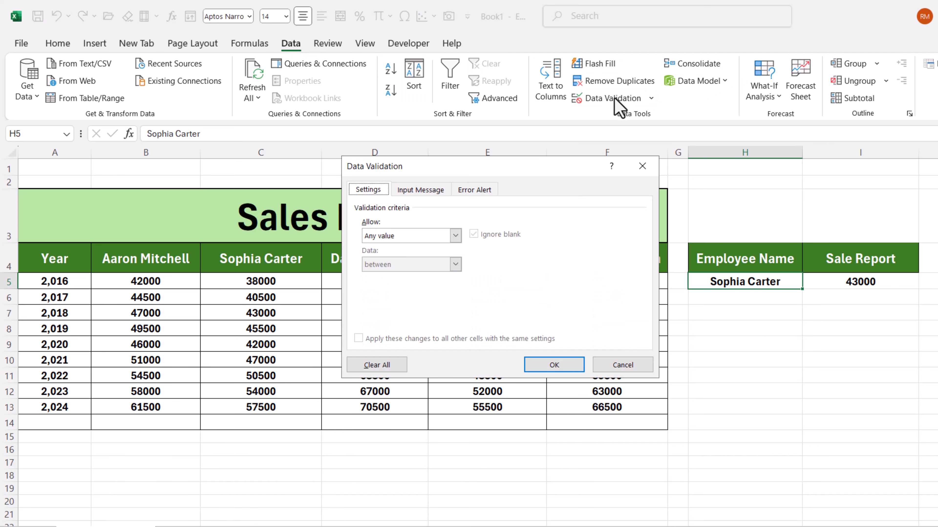
click(403, 237)
click(418, 264)
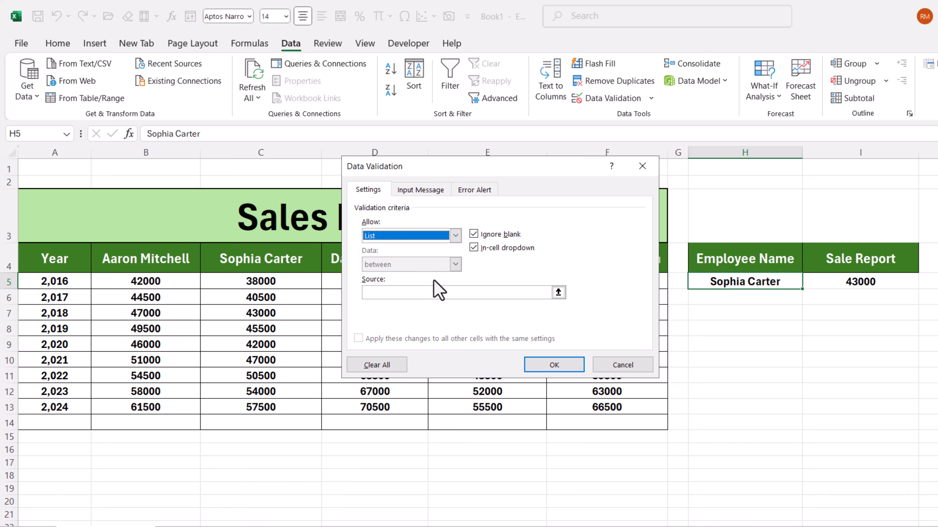
click(559, 292)
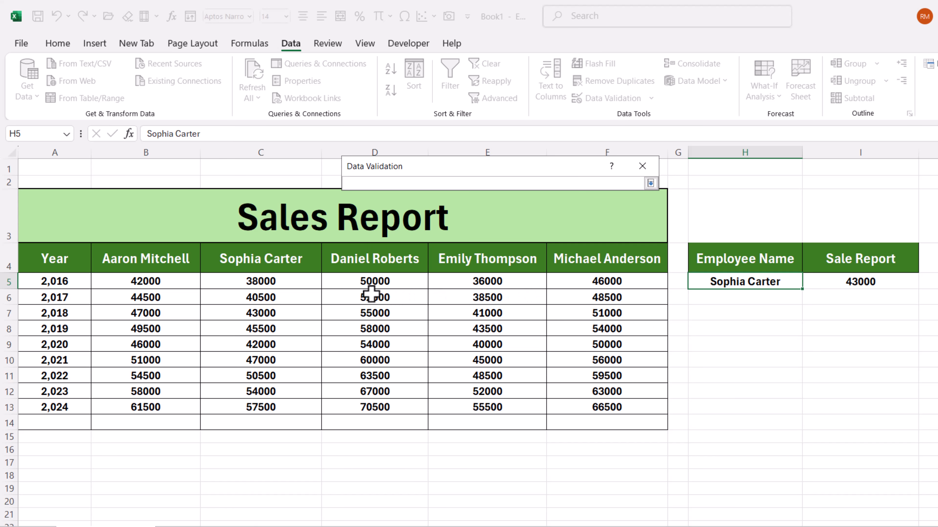
click(146, 258)
drag(146, 258, 639, 269)
key(Return)
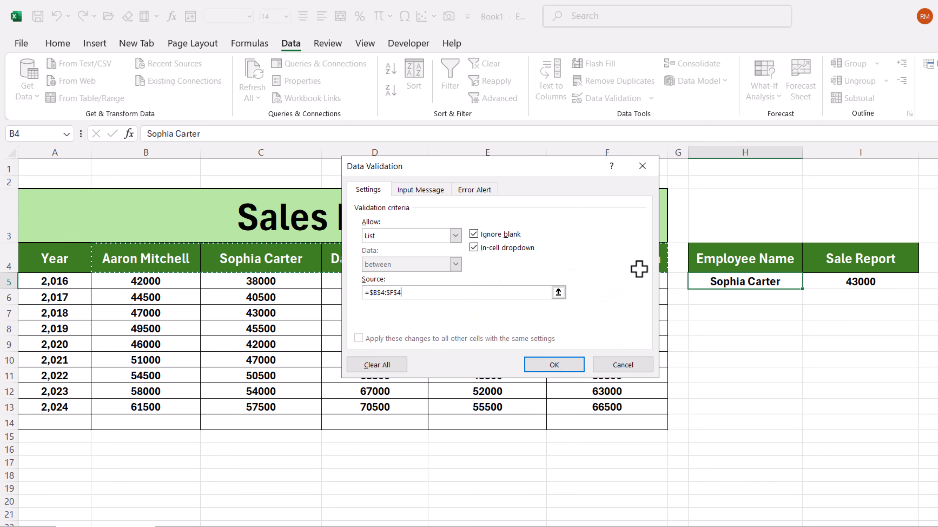
click(563, 368)
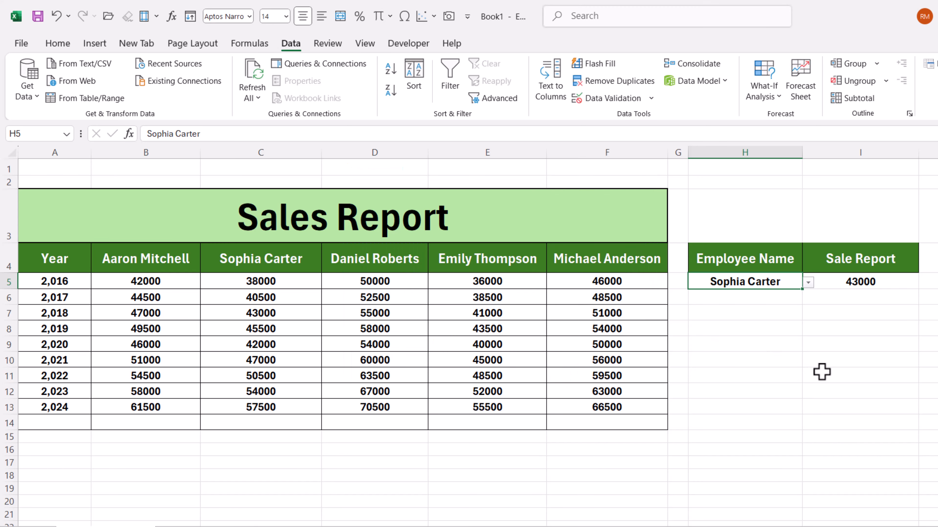
Test the employee dropdown in H5 by choosing the column D employee and then the column E employee
click(808, 283)
click(718, 317)
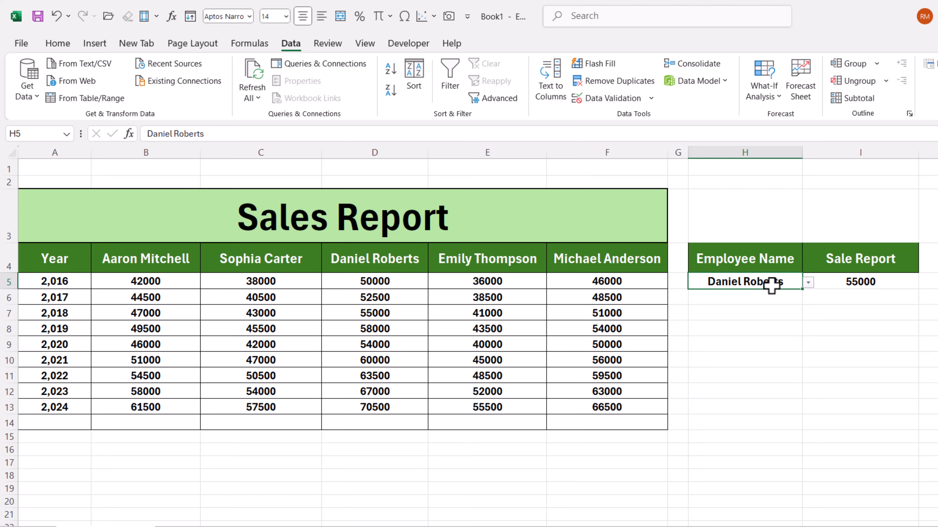
click(808, 282)
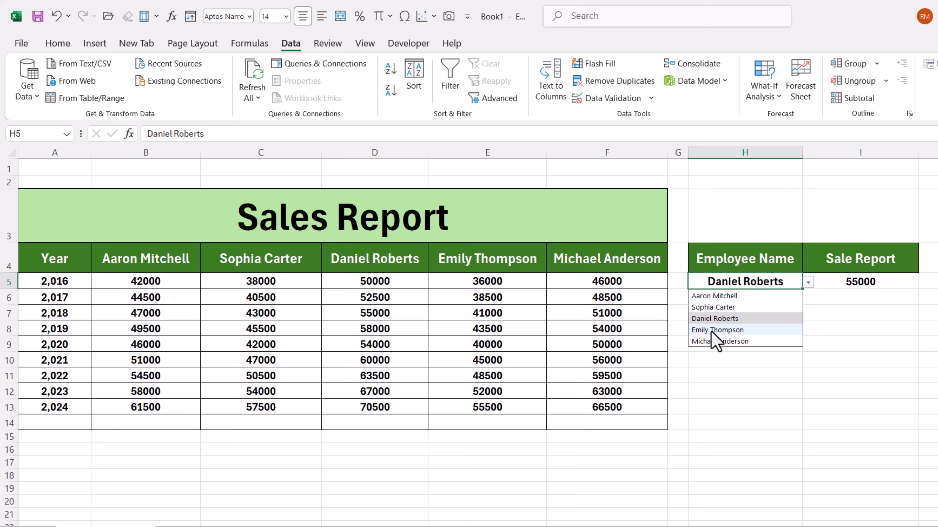
click(718, 330)
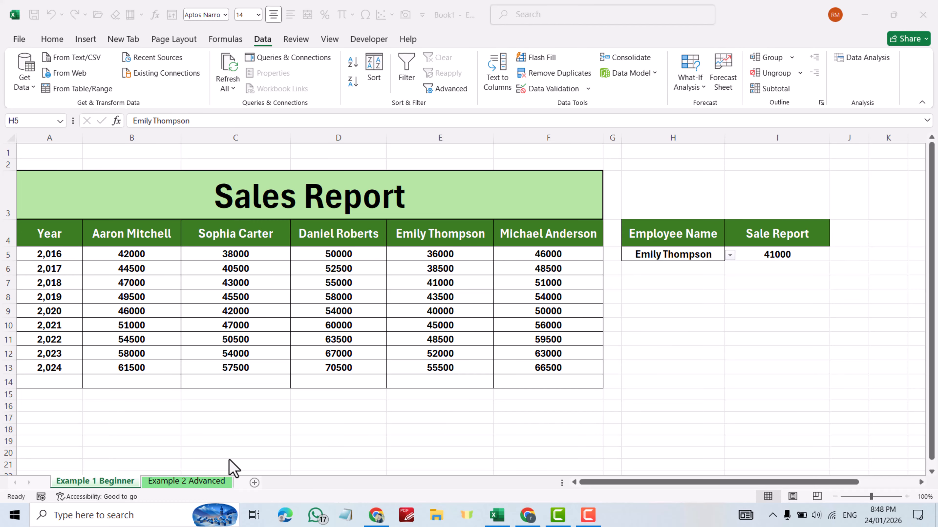
On the Example 2 Advanced sheet, add a List data validation to H5 with the employee name headers =$B$4:$F$4 as its source
click(202, 480)
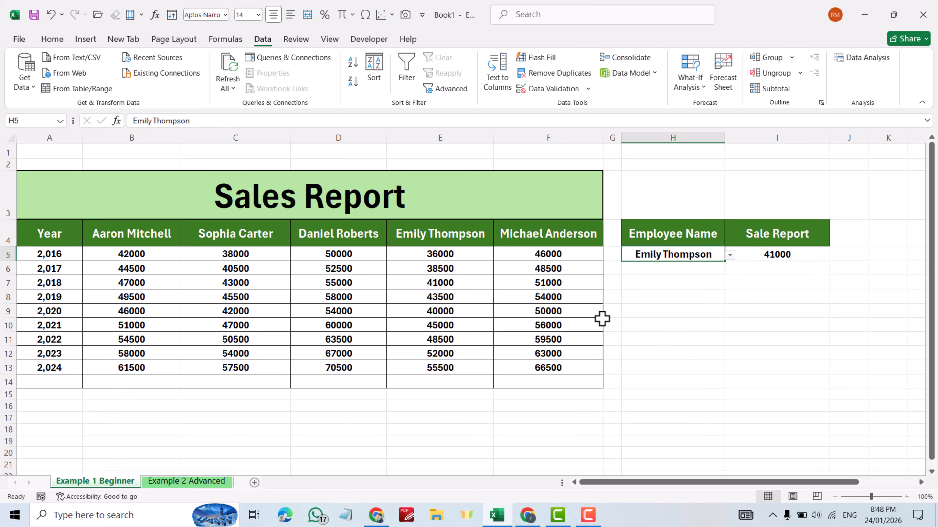
click(188, 482)
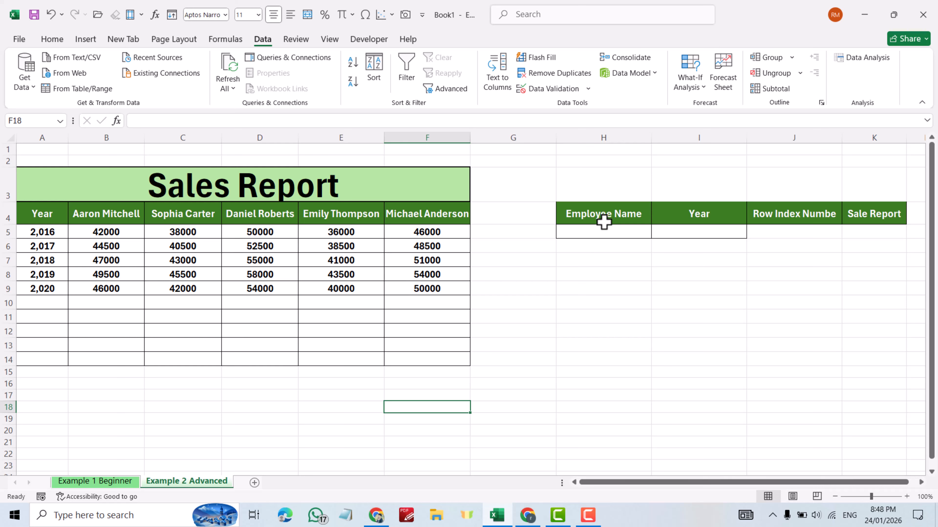
click(582, 231)
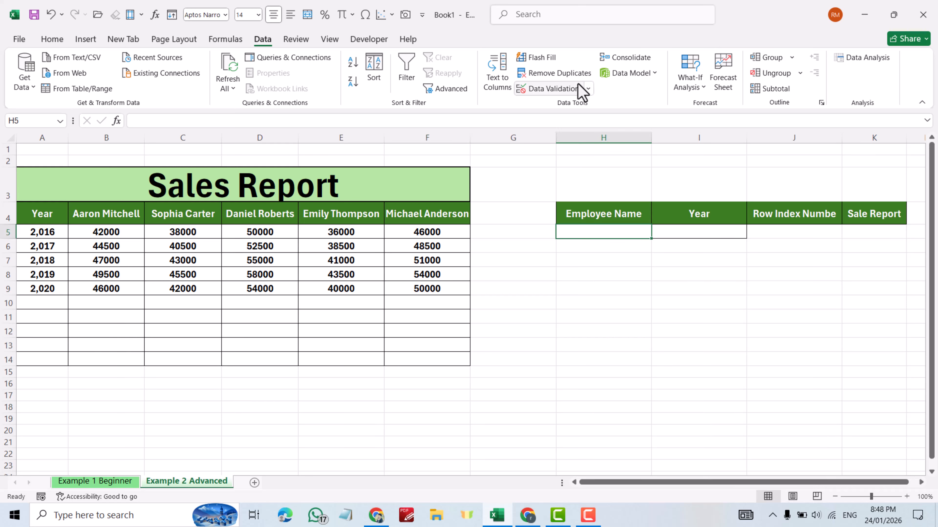
click(559, 88)
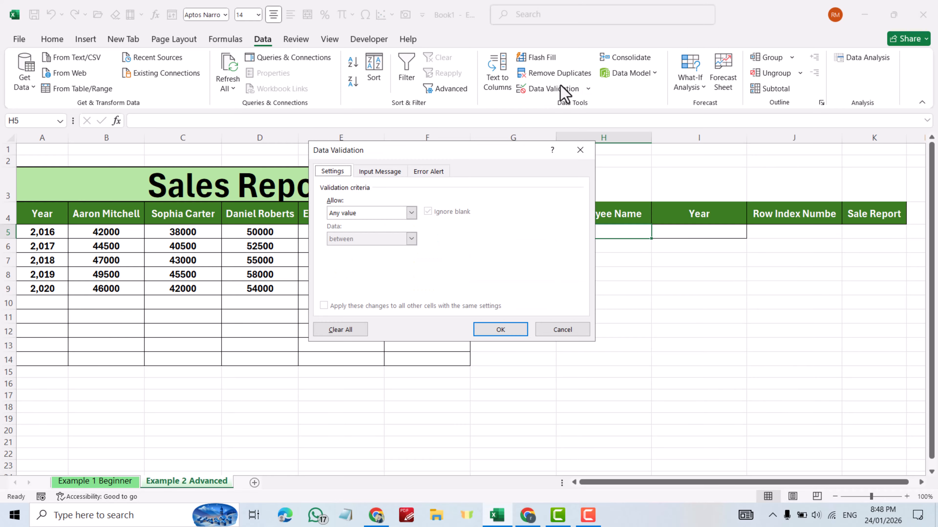
click(372, 215)
click(362, 250)
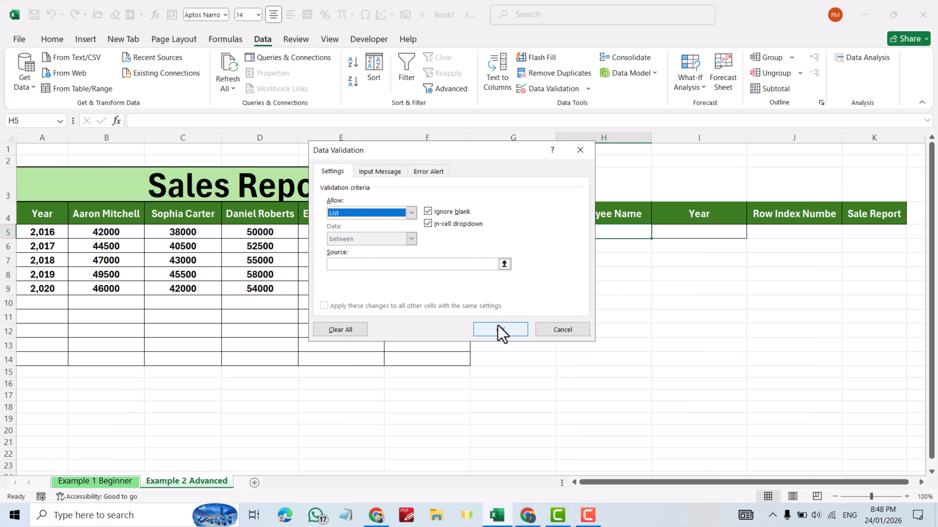
click(504, 264)
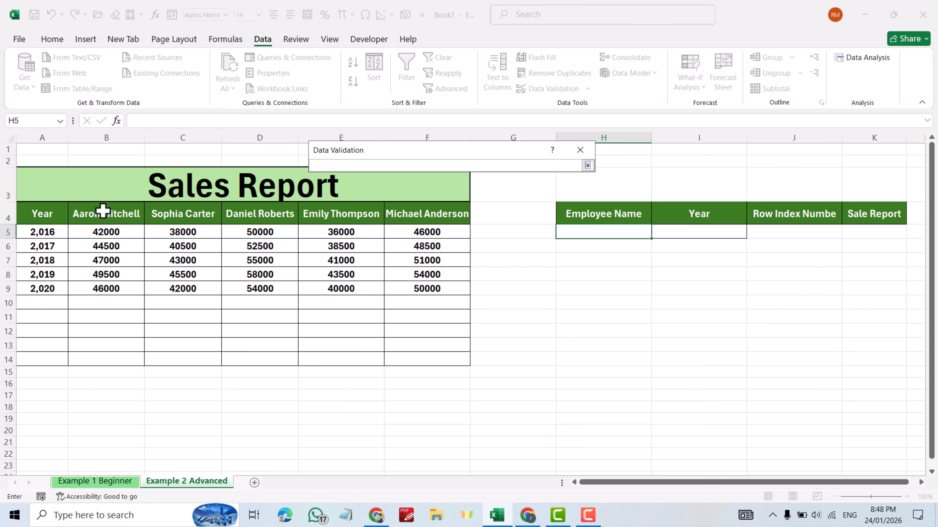
click(115, 213)
drag(116, 212, 406, 213)
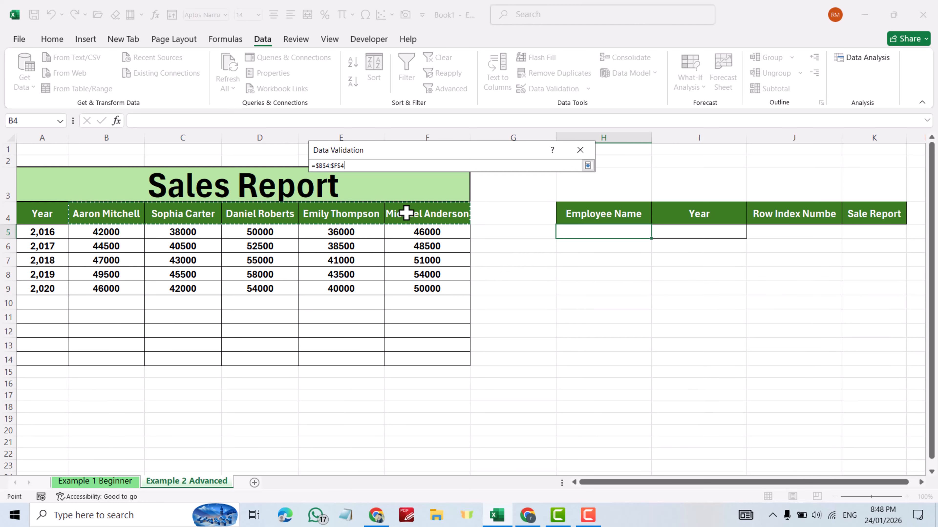
key(Return)
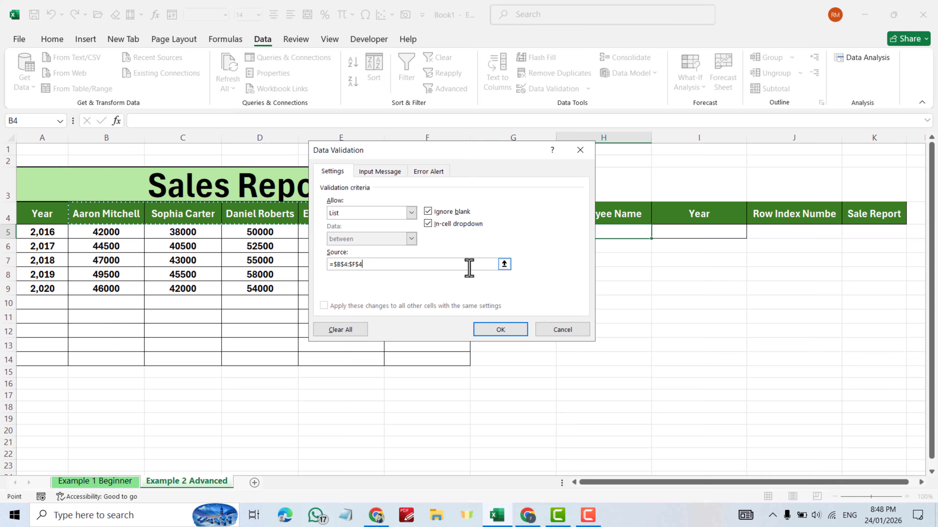
click(500, 329)
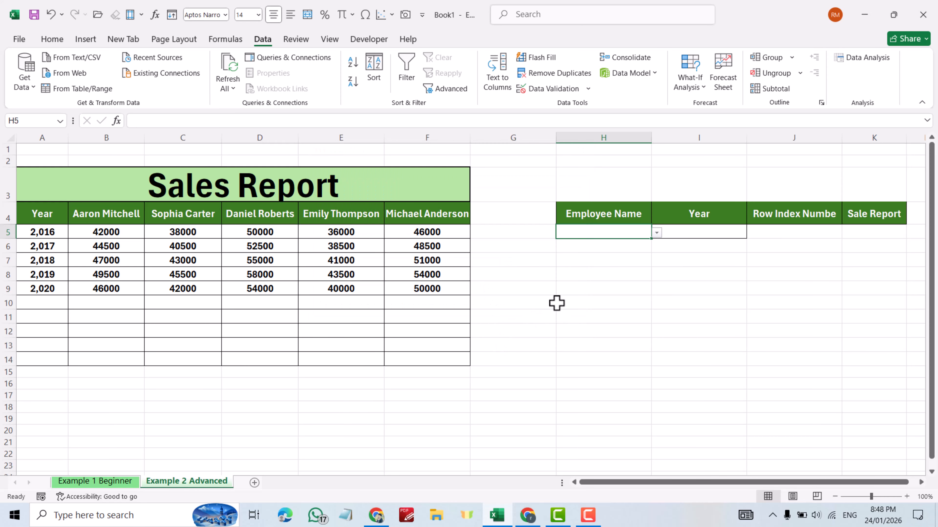
Choose the column C employee from the dropdown in H5
click(656, 232)
click(587, 255)
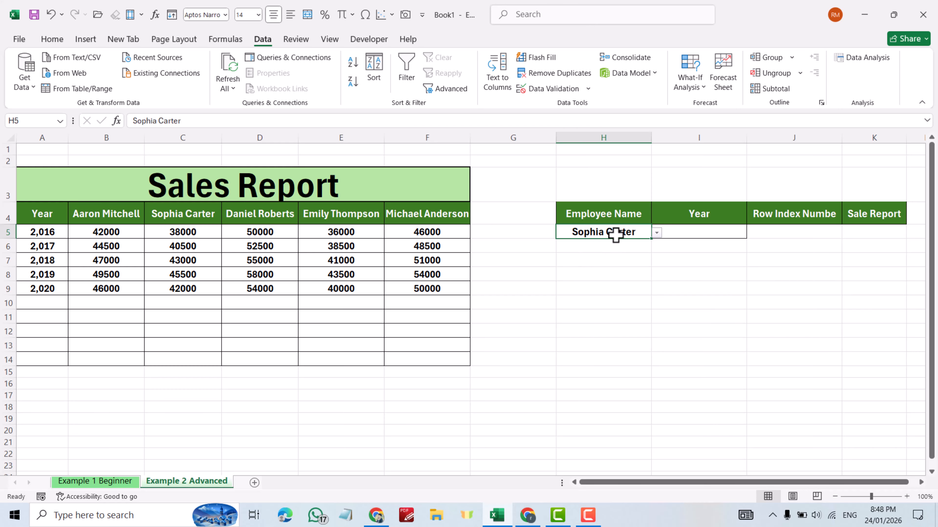
click(656, 232)
click(700, 287)
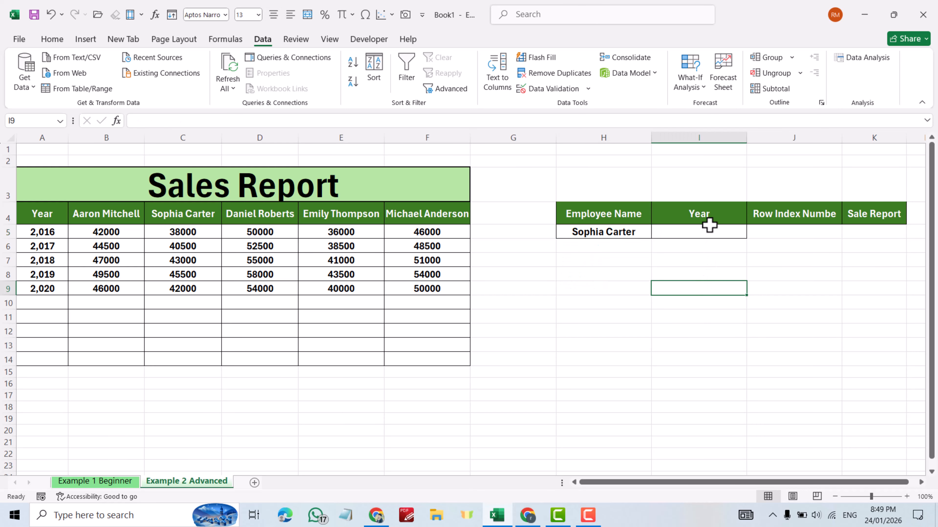
Add a List data validation to Year cell I5 with source =$A$5:$A$9 and choose 2017 from its dropdown
click(699, 232)
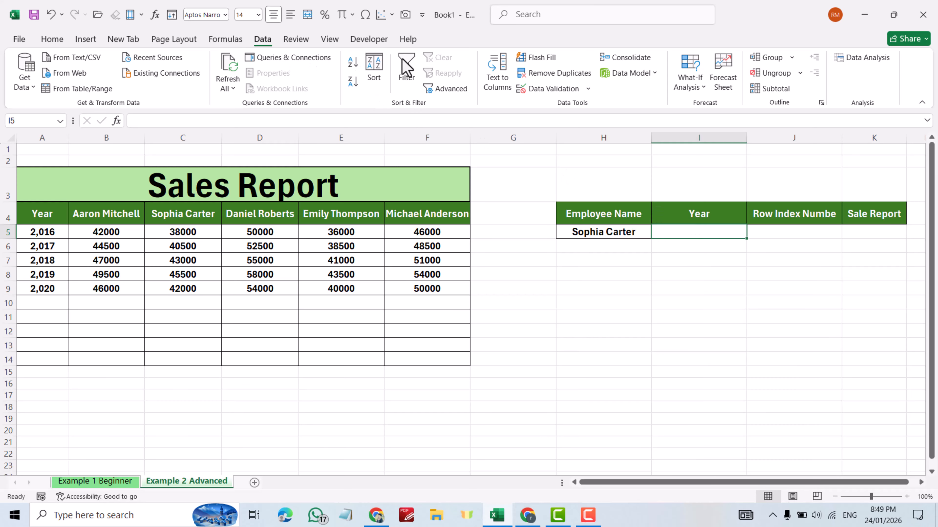
click(557, 89)
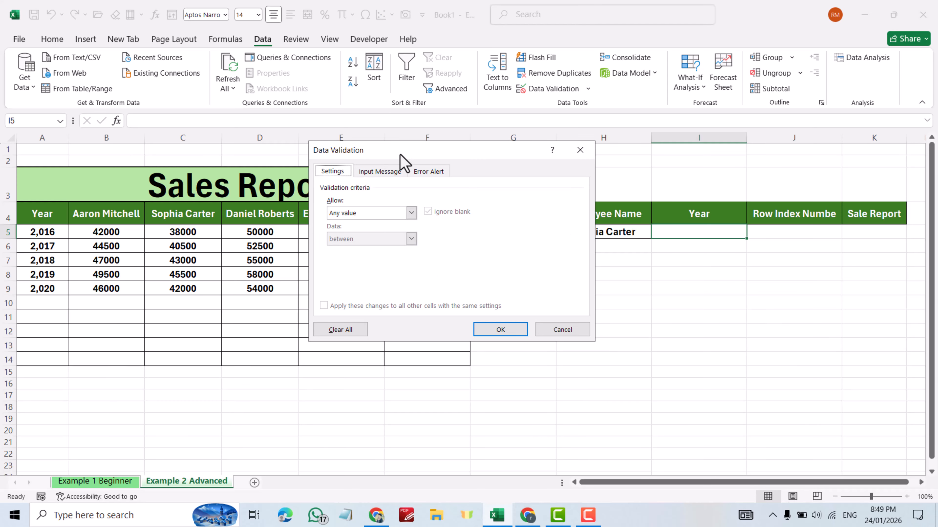
click(346, 213)
click(336, 250)
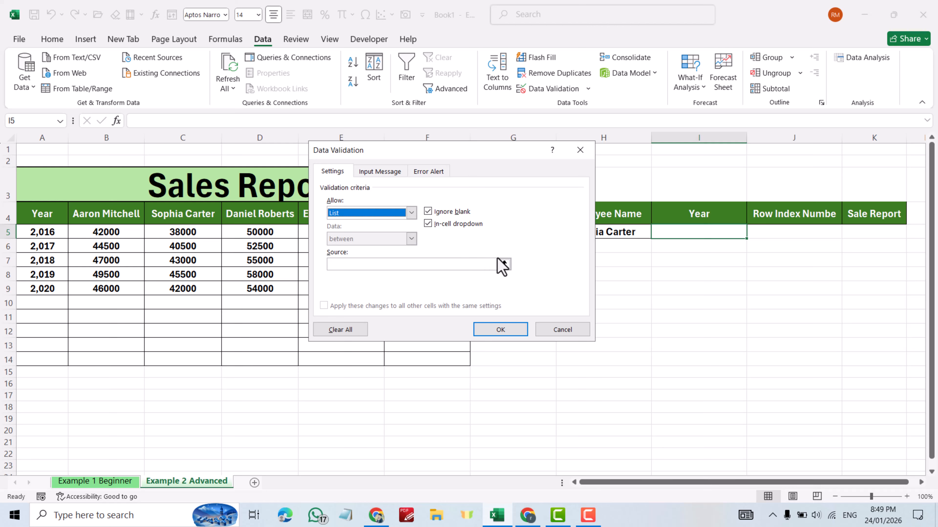
click(504, 264)
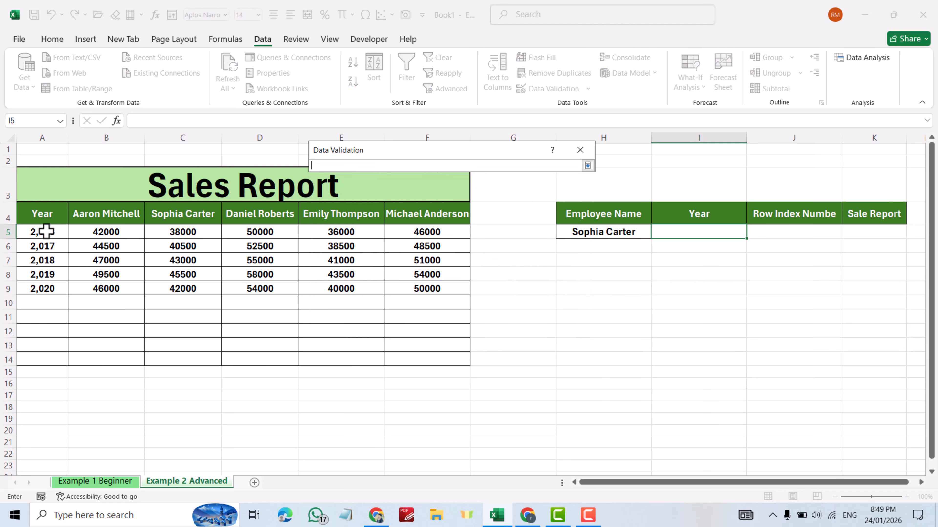
drag(46, 232, 43, 292)
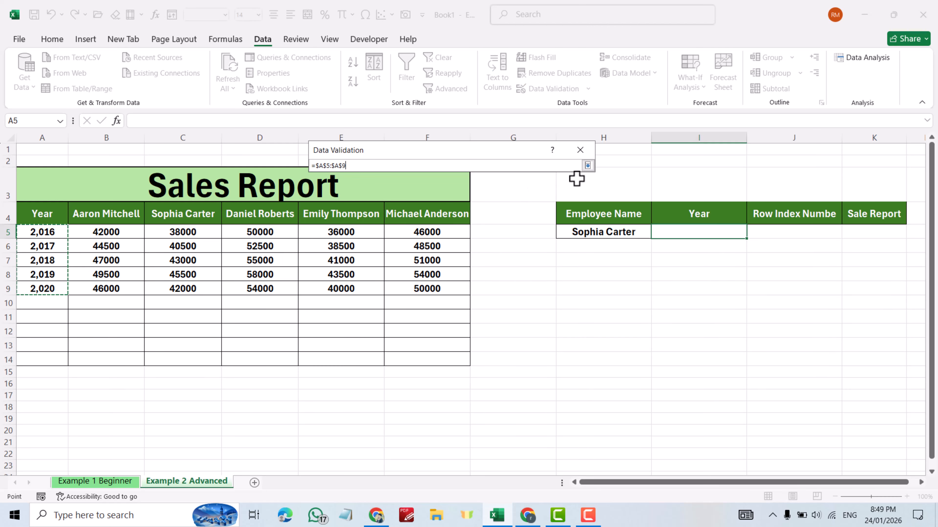
key(Return)
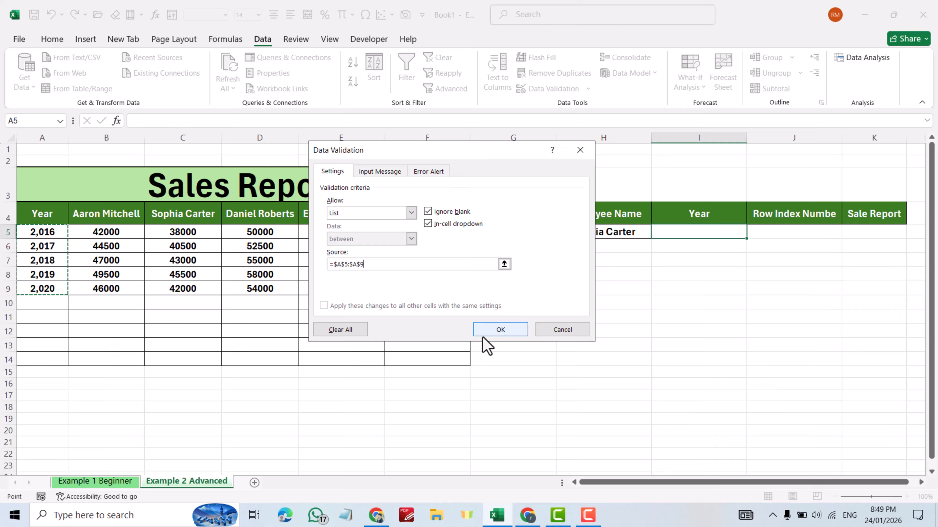
click(487, 329)
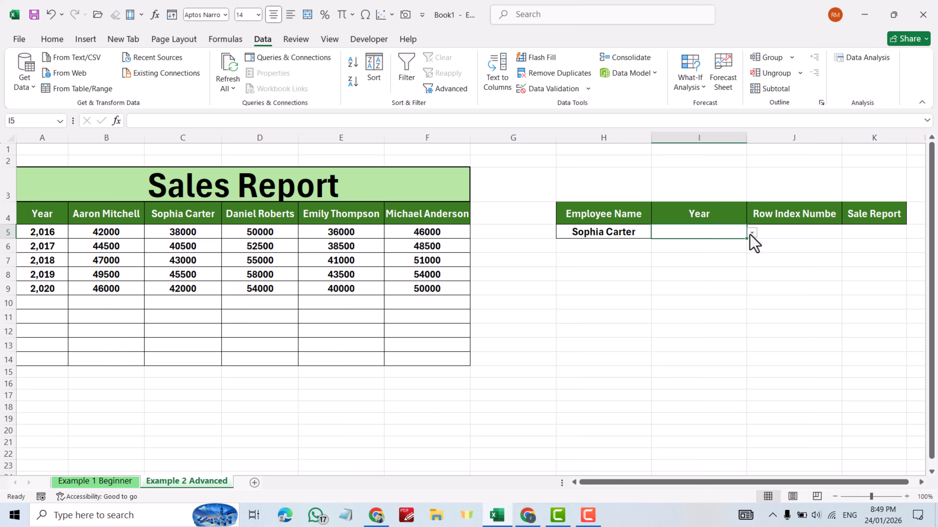
click(751, 232)
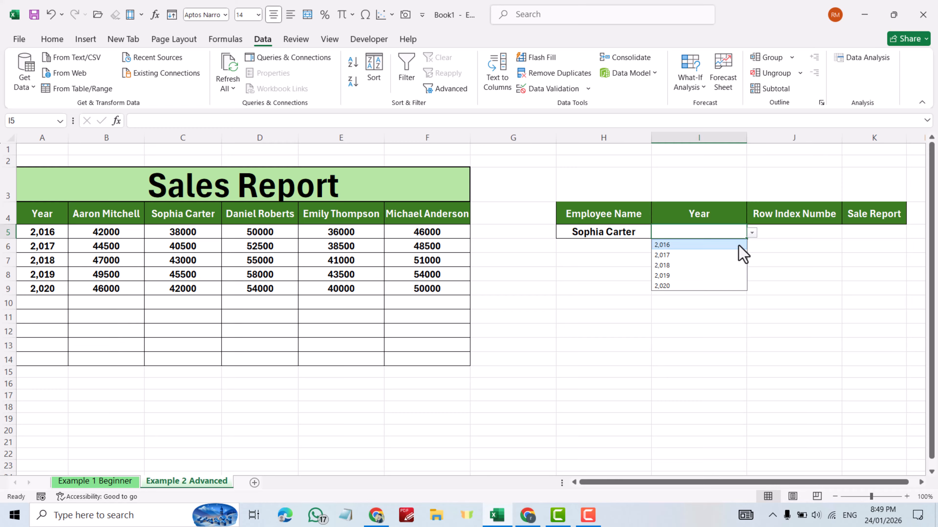
click(662, 255)
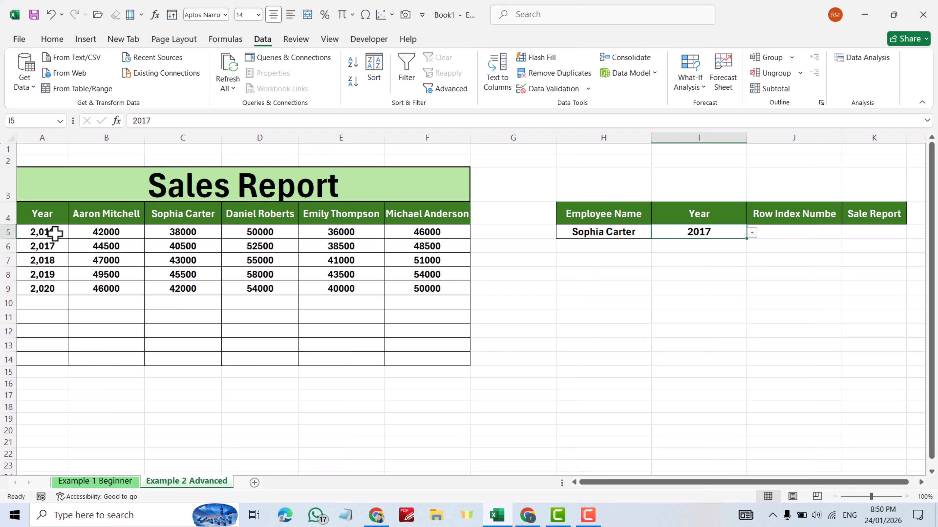
Begin a nested IF formula in J5 under Row Index Number that returns 2 when I5 equals A5
click(777, 232)
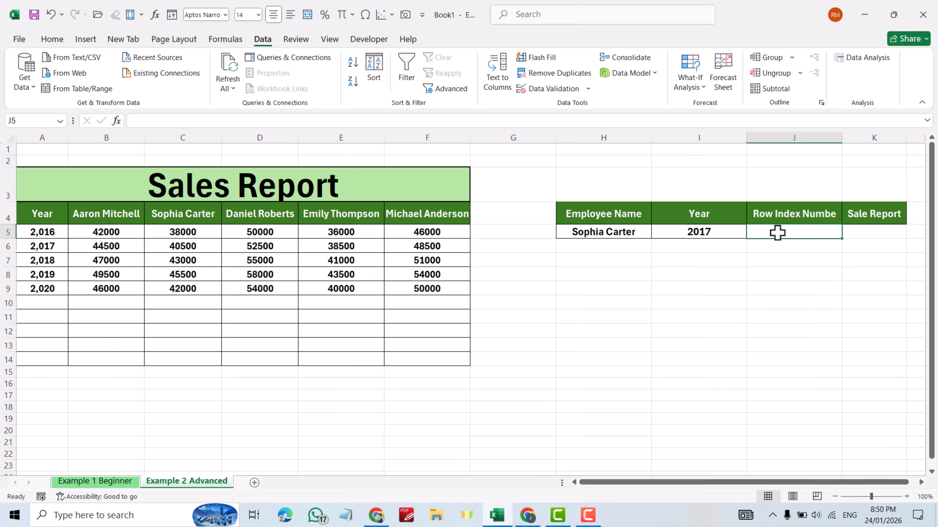
text(=if)
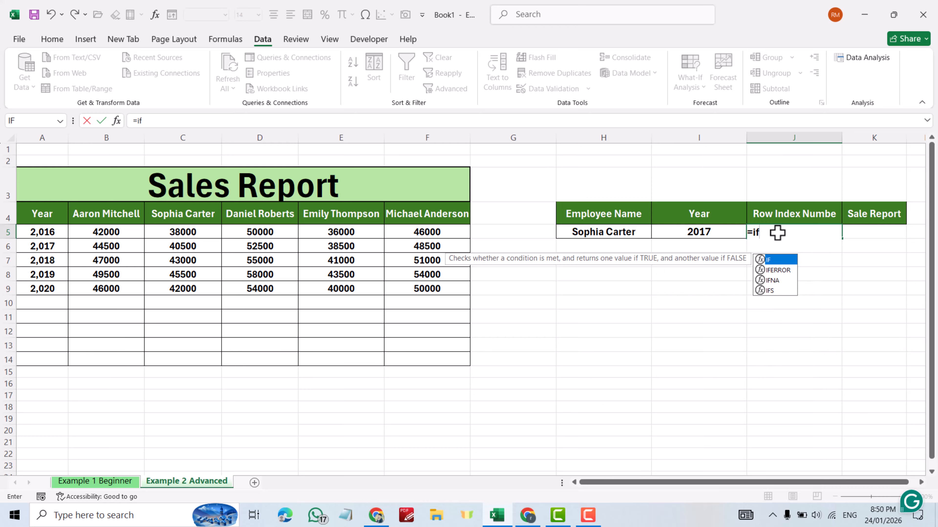
double_click(773, 260)
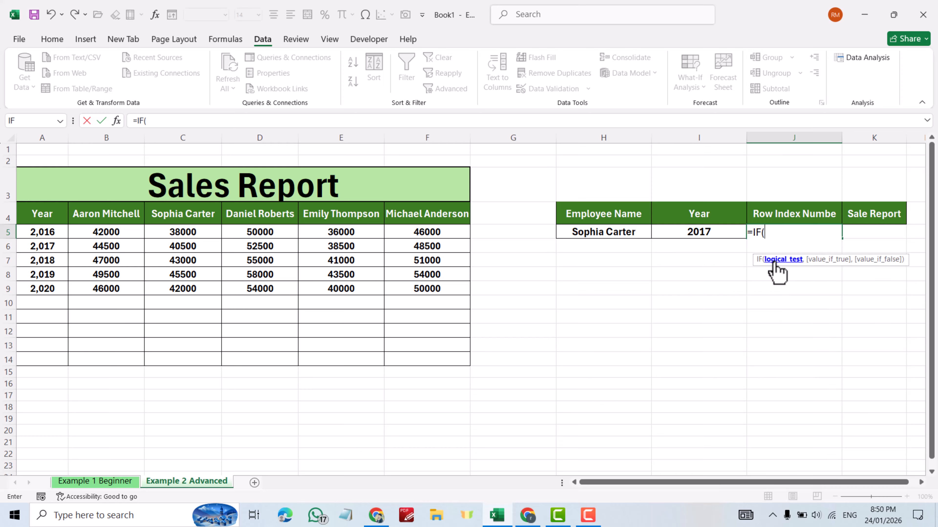
click(683, 232)
text(=)
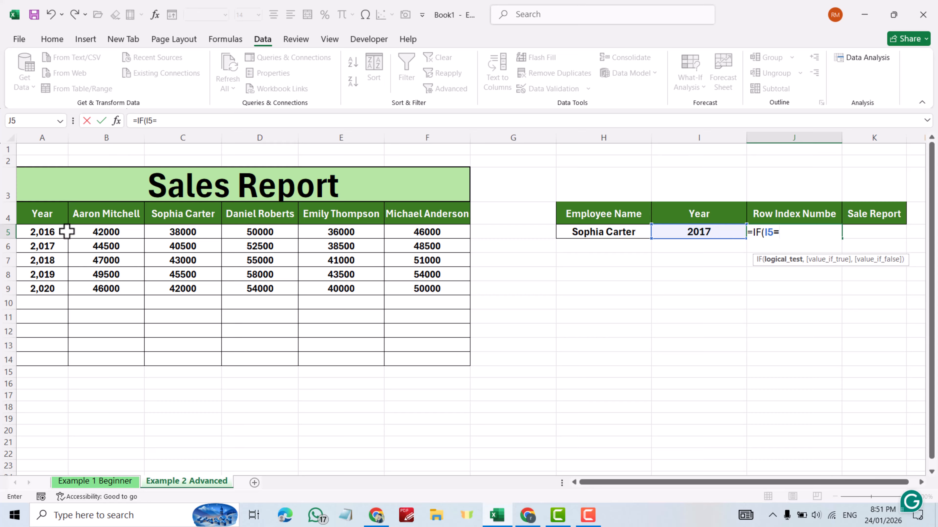
click(49, 232)
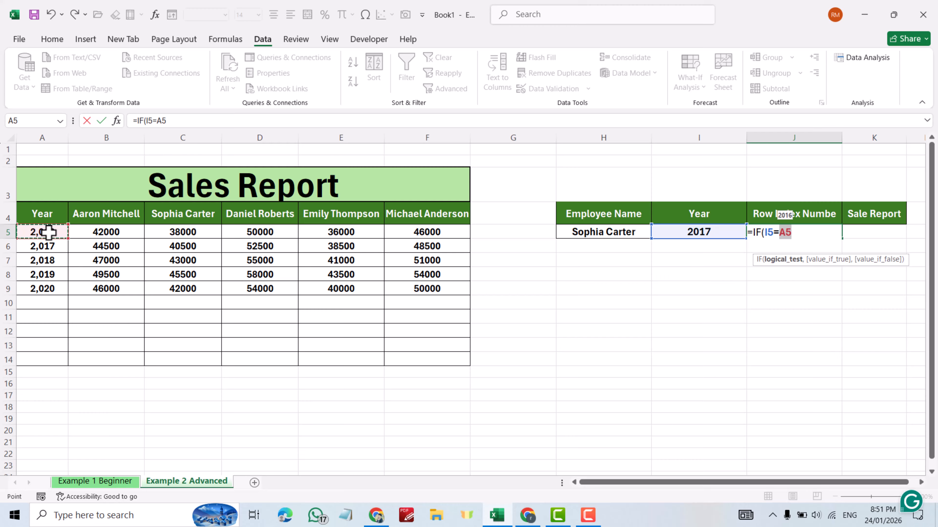
text(,)
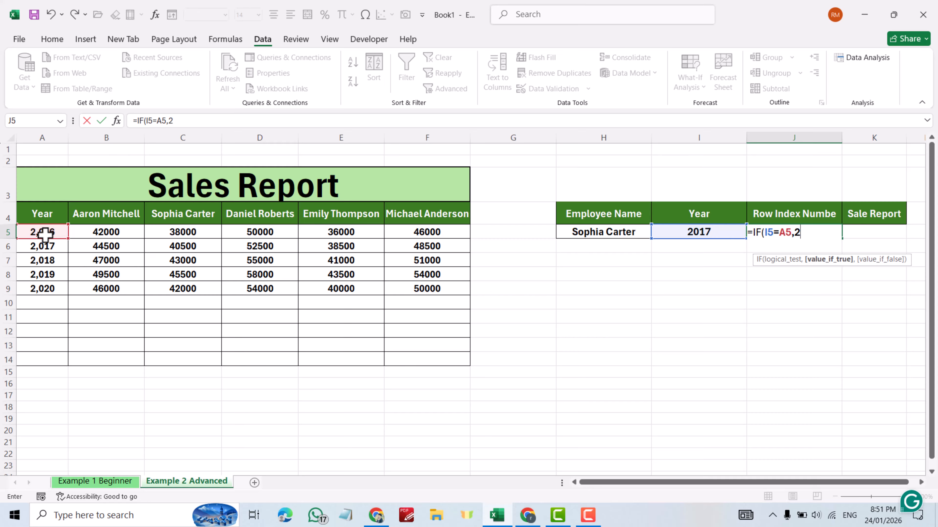
text(2,if)
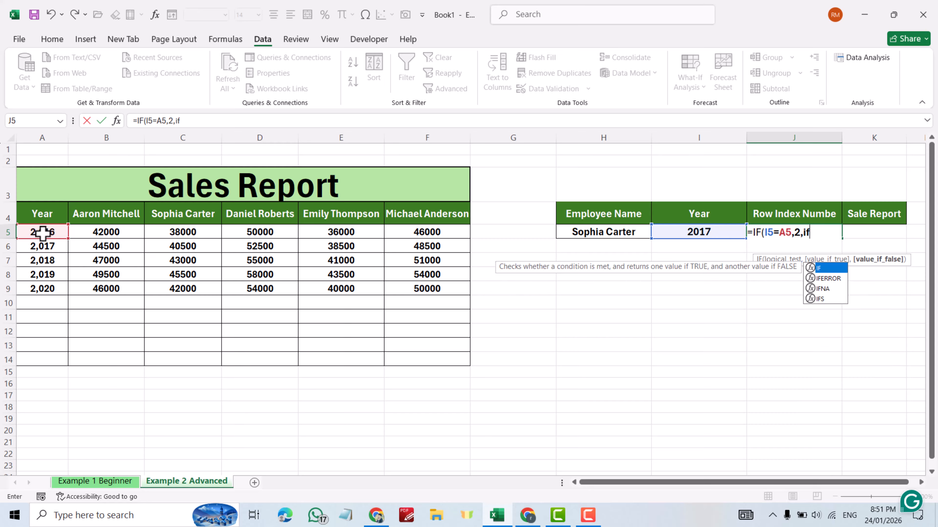
Nest a second IF in the J5 formula that returns 3 when I5 equals A6
double_click(823, 268)
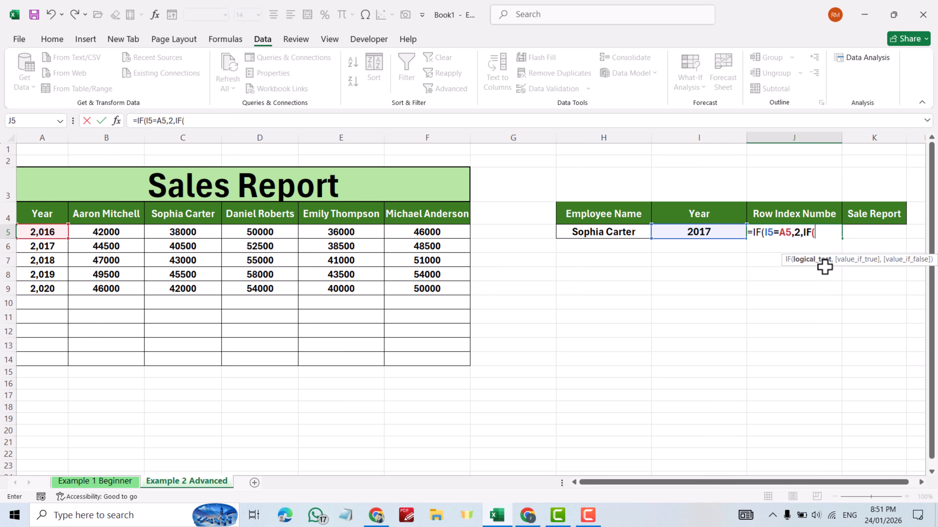
click(705, 232)
text(=)
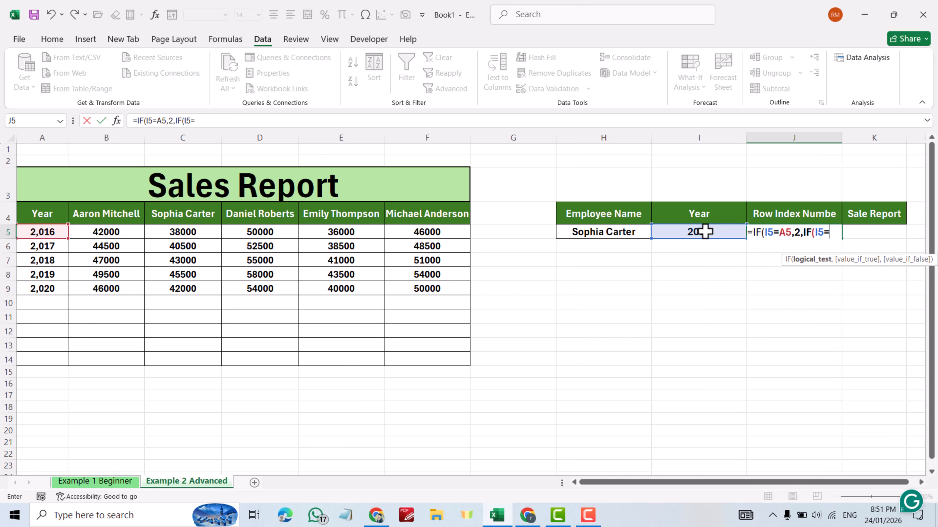
click(30, 247)
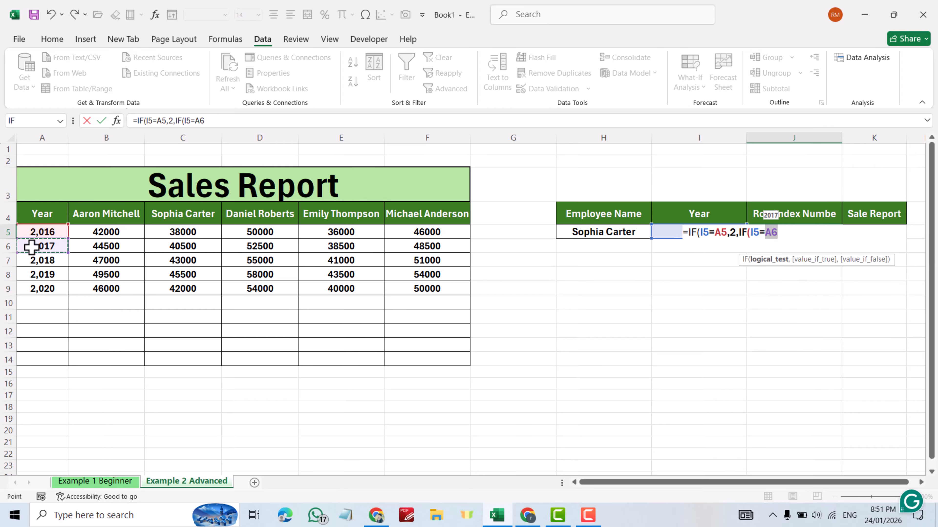
text(,)
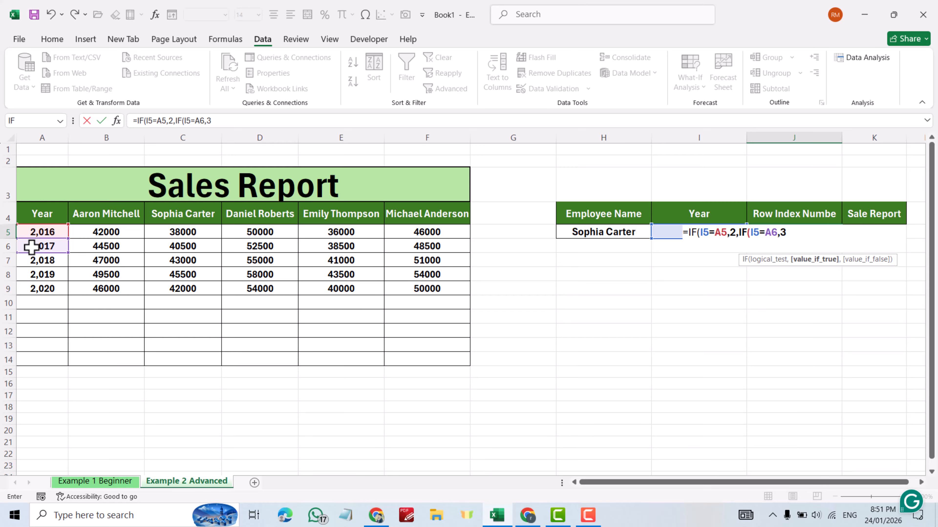
text(3,if)
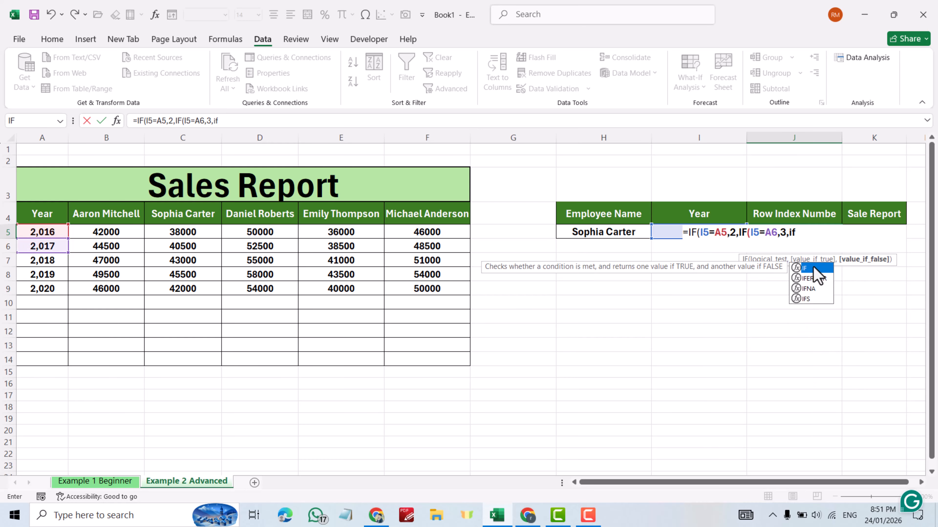
Nest a third IF in the J5 formula that returns 4 when I5 equals A7
double_click(809, 269)
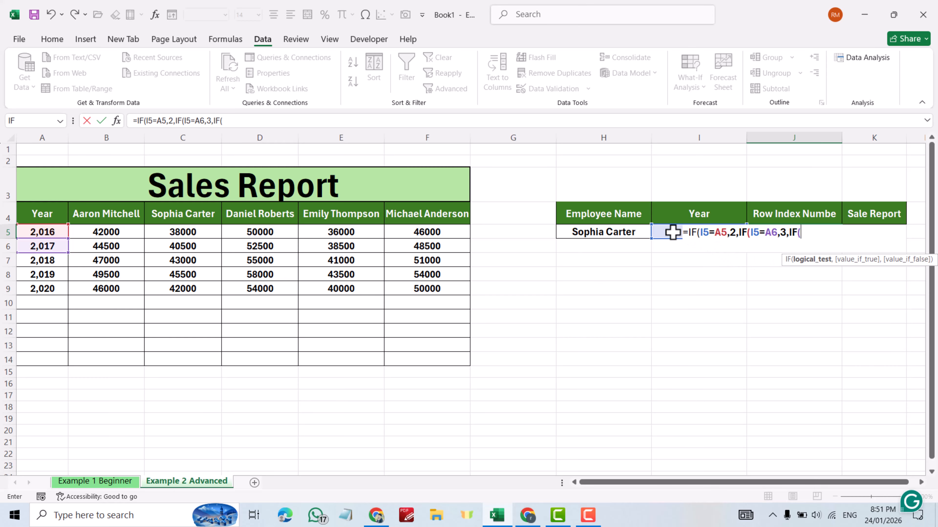
click(664, 232)
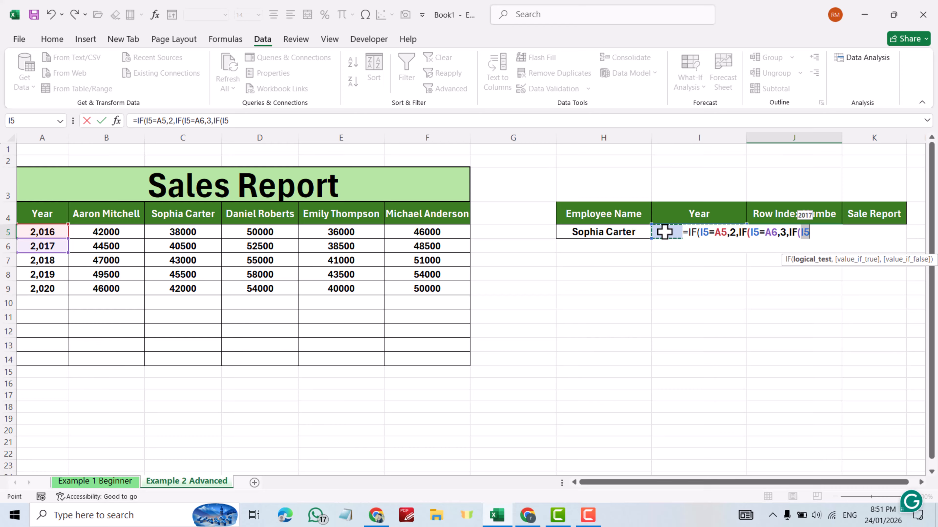
text(=)
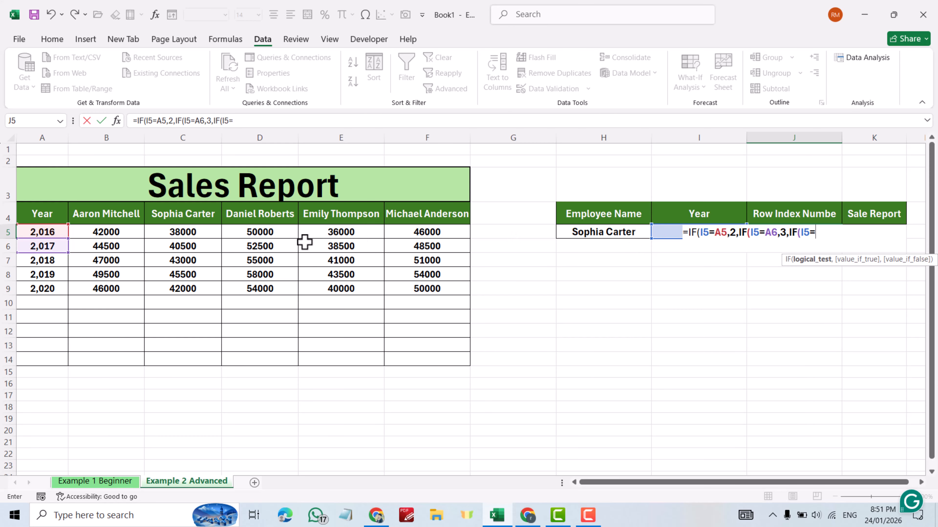
click(50, 260)
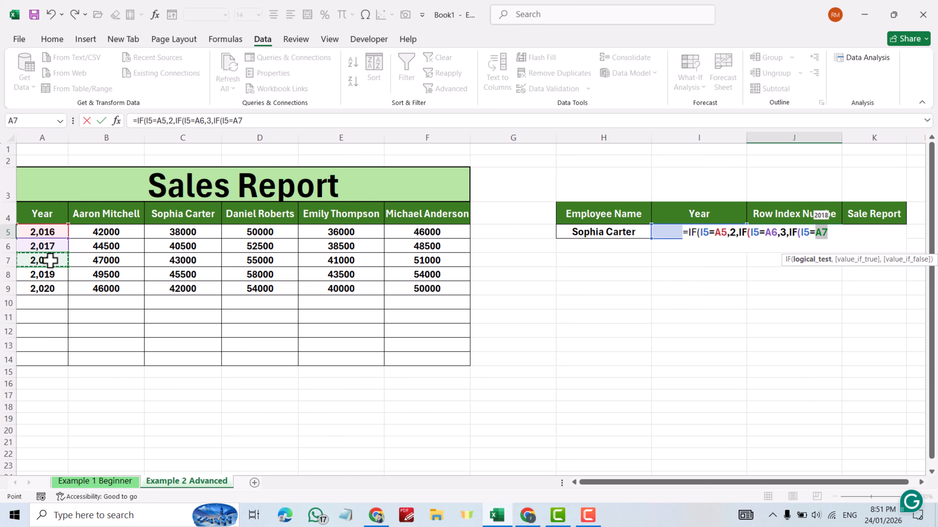
text(,)
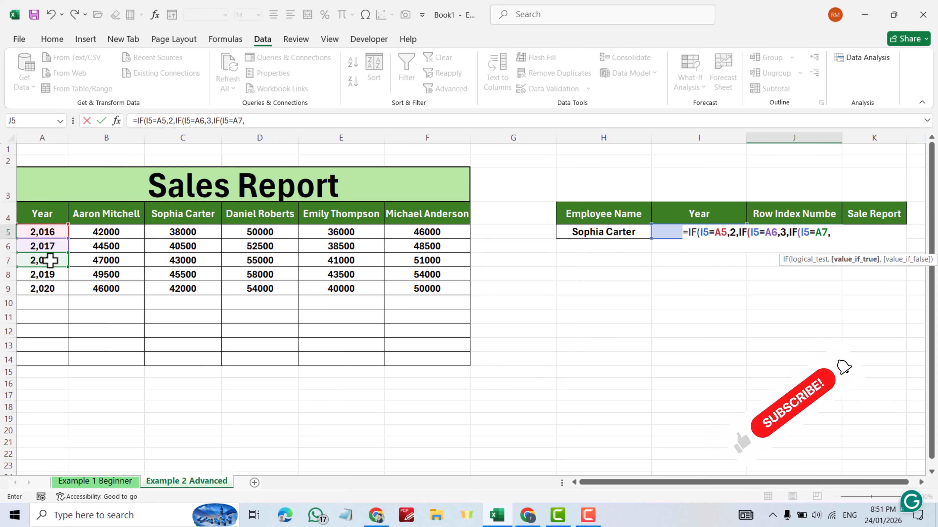
text(4)
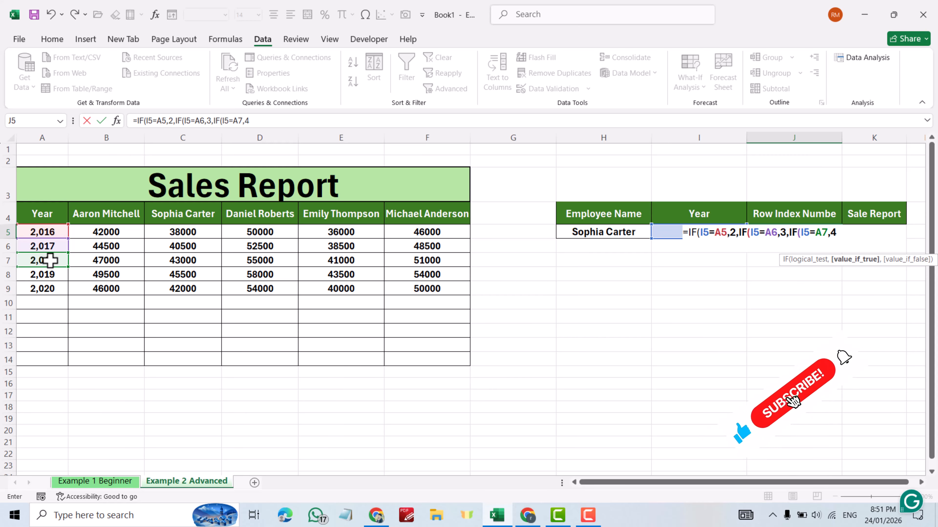
text(,)
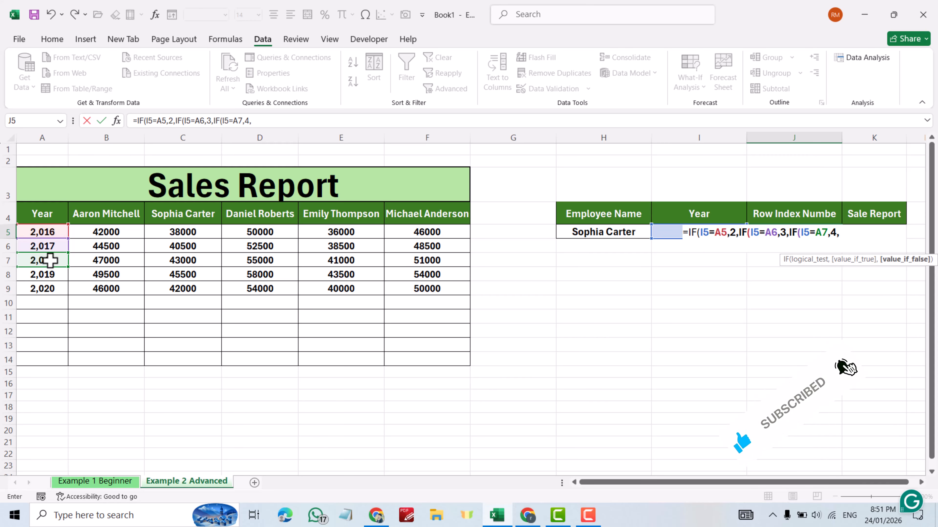
Nest a fourth IF in the J5 formula that returns 5 when I5 equals A8
text(if)
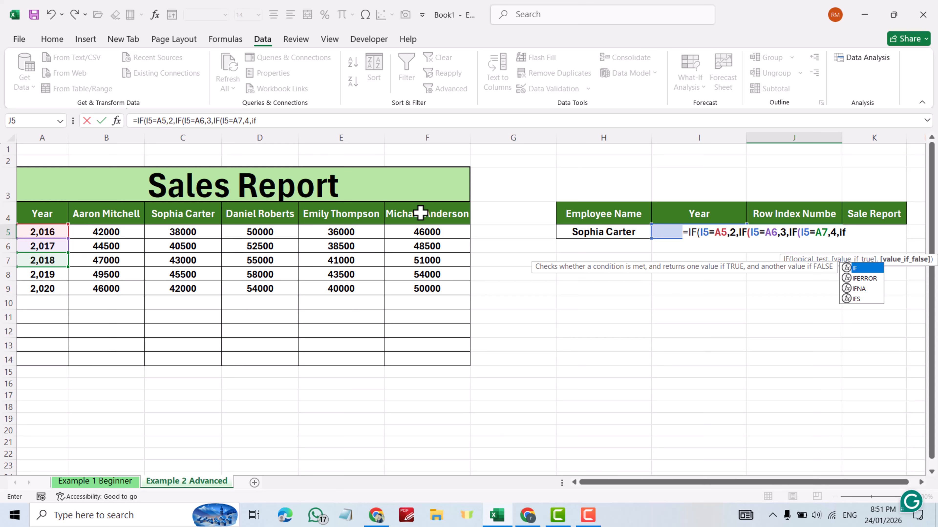
double_click(863, 268)
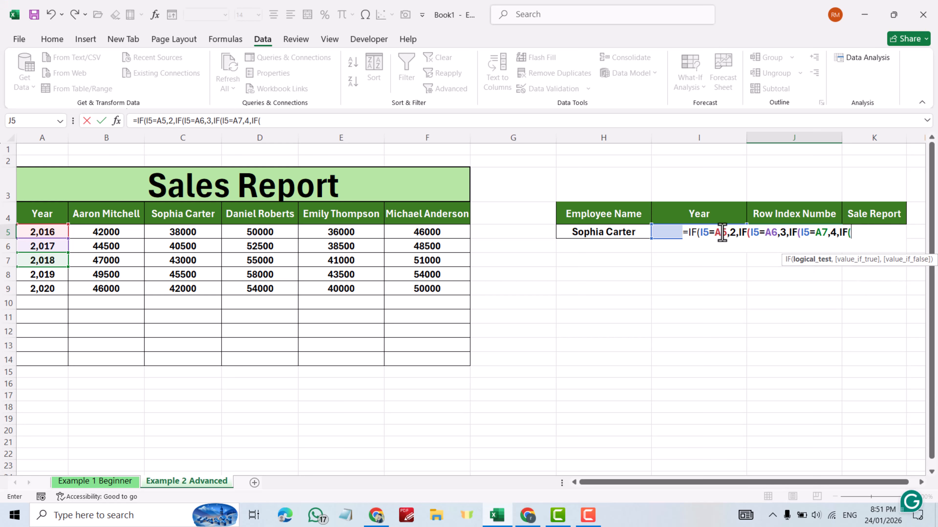
click(662, 229)
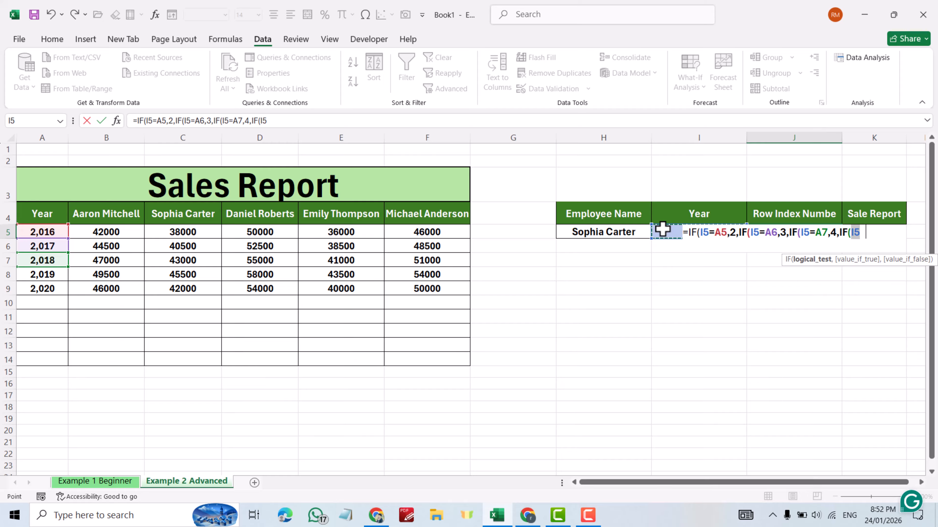
text(=)
click(39, 273)
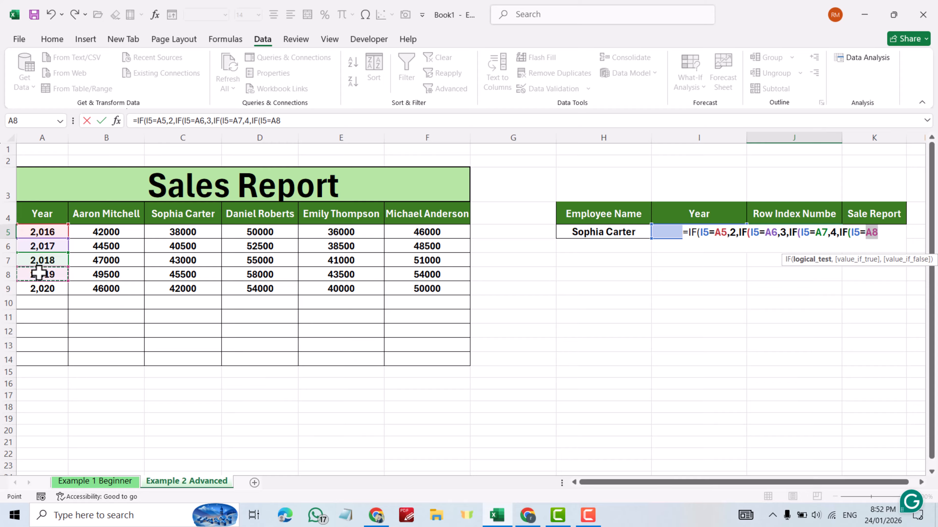
text(,5)
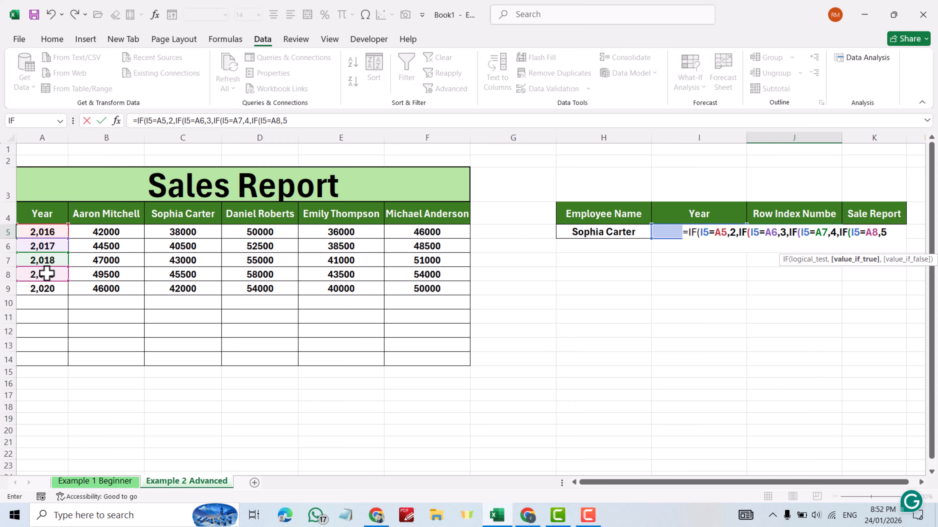
Nest a fifth IF returning 6 when I5 equals A9, otherwise 0, then close all five IFs and enter the J5 formula
text(,if)
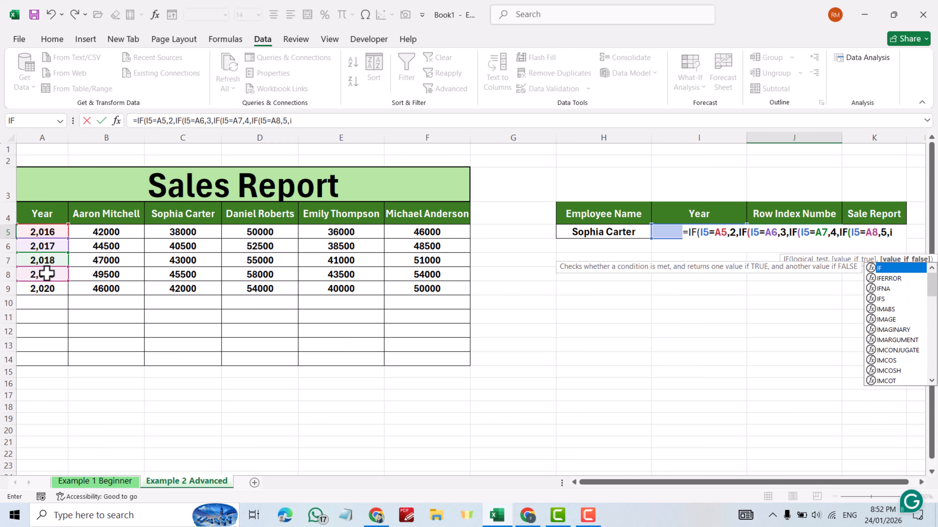
double_click(909, 269)
click(665, 233)
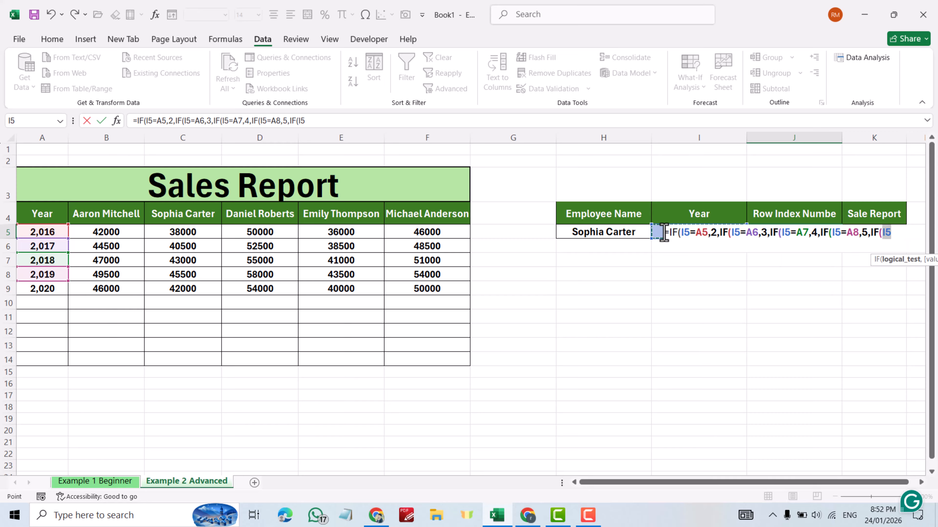
text(=)
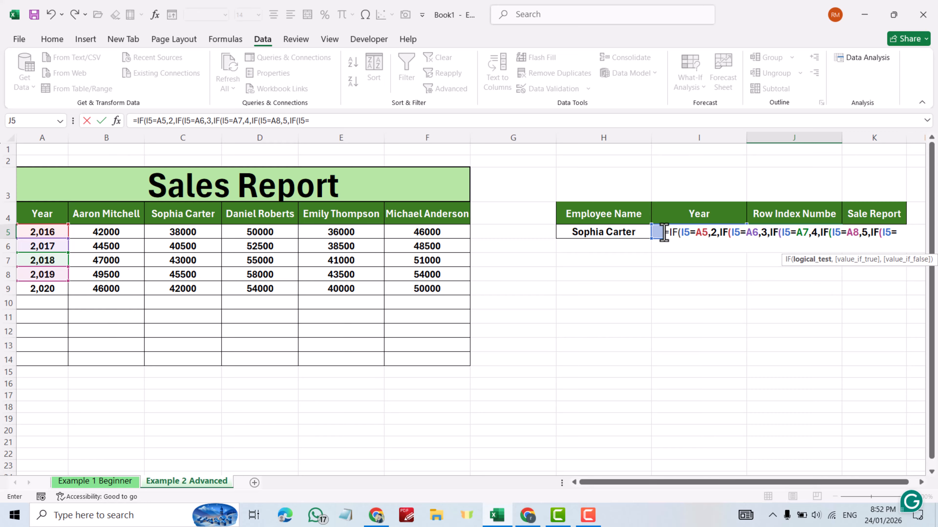
click(38, 290)
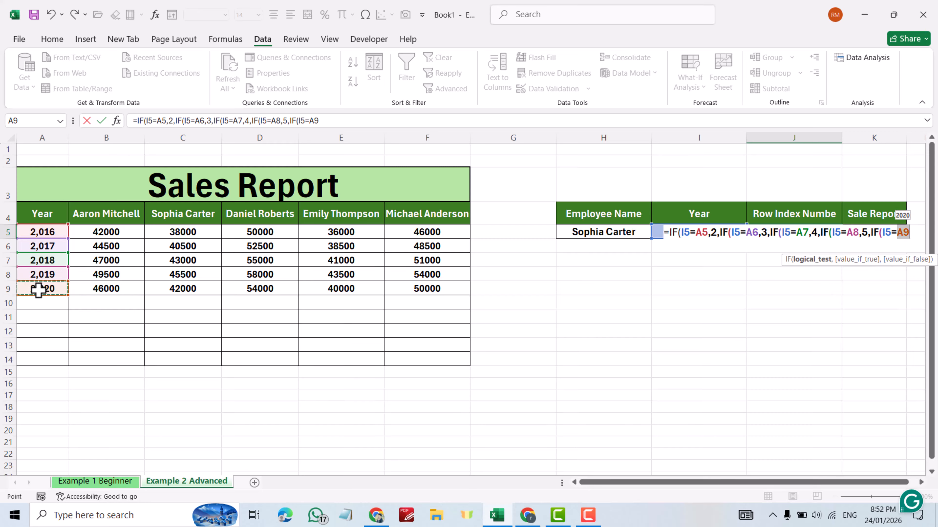
text(,)
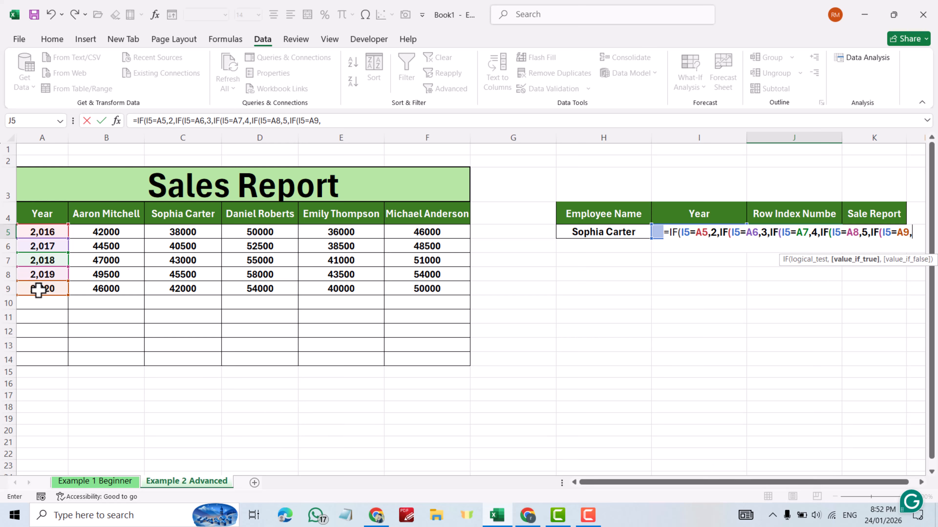
text(6,0)
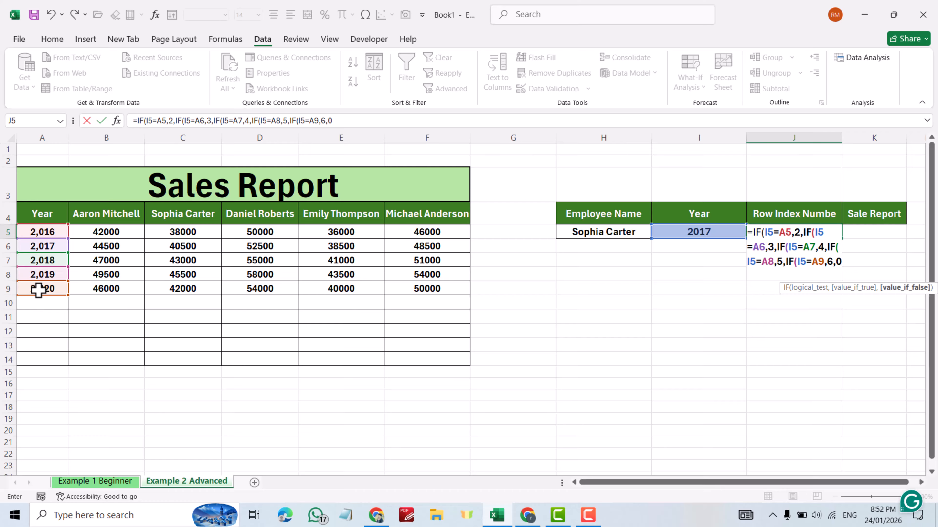
text()))
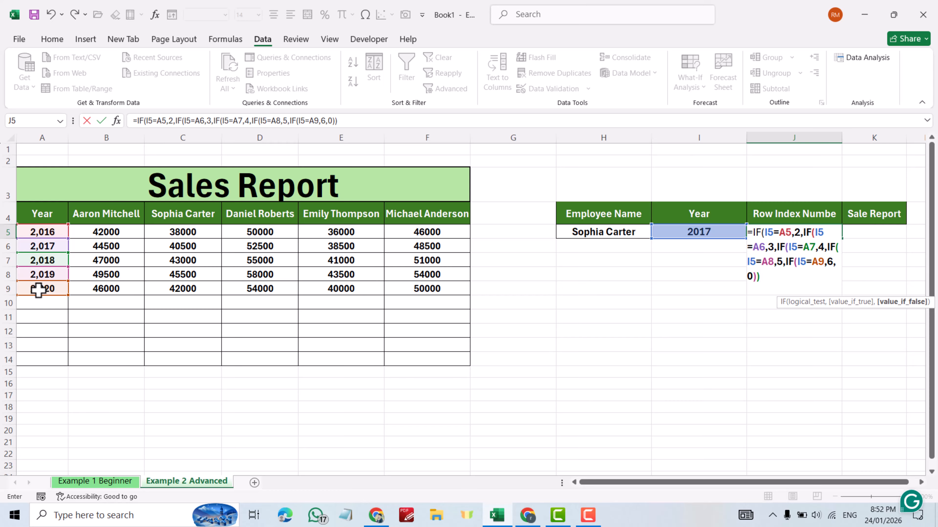
text()))
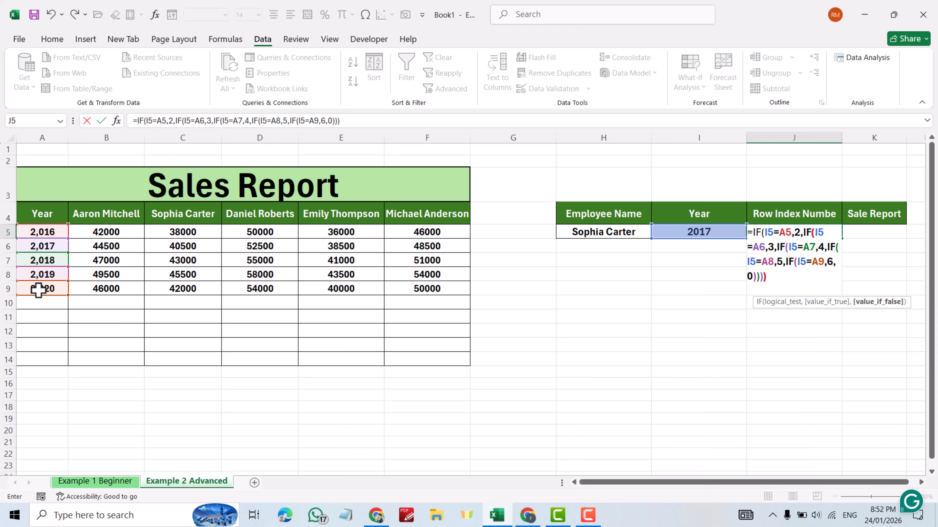
text())
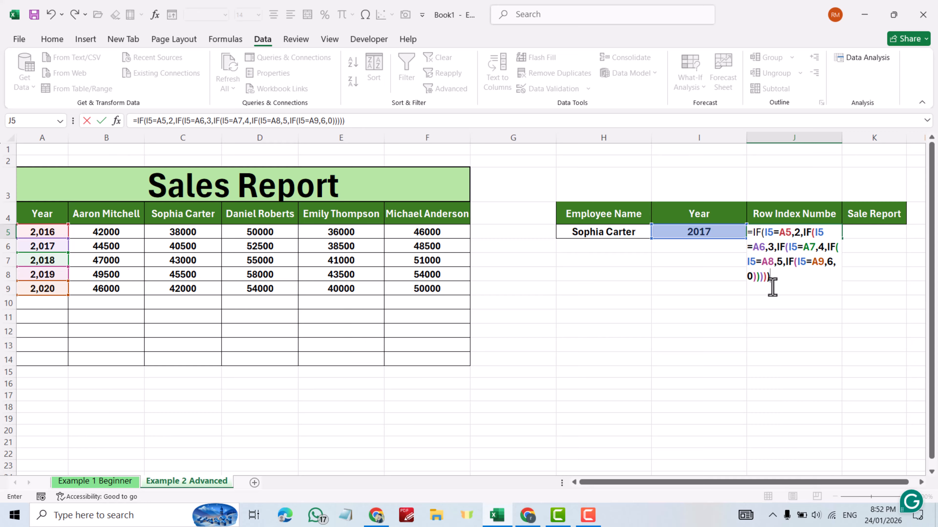
key(Return)
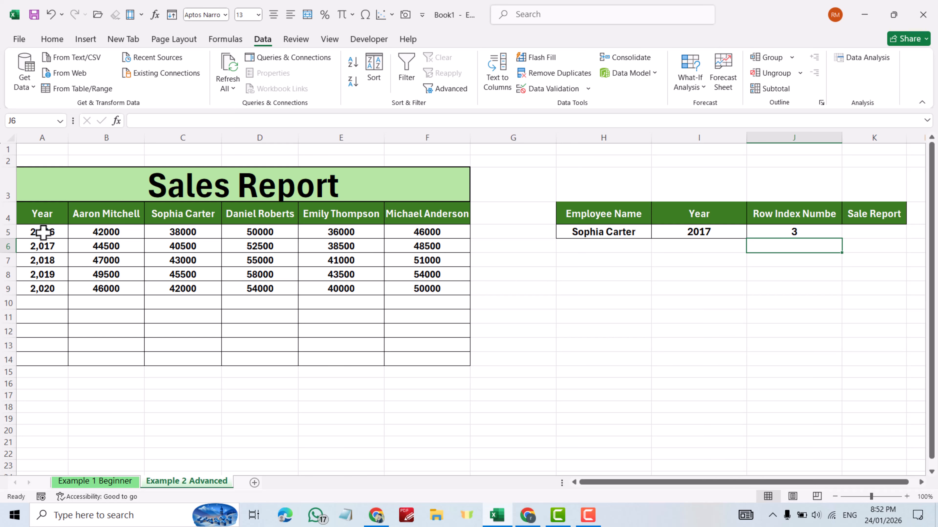
Narrow the empty column G and begin an HLOOKUP formula in Sale Report cell K5 with H5 as the lookup value
click(858, 234)
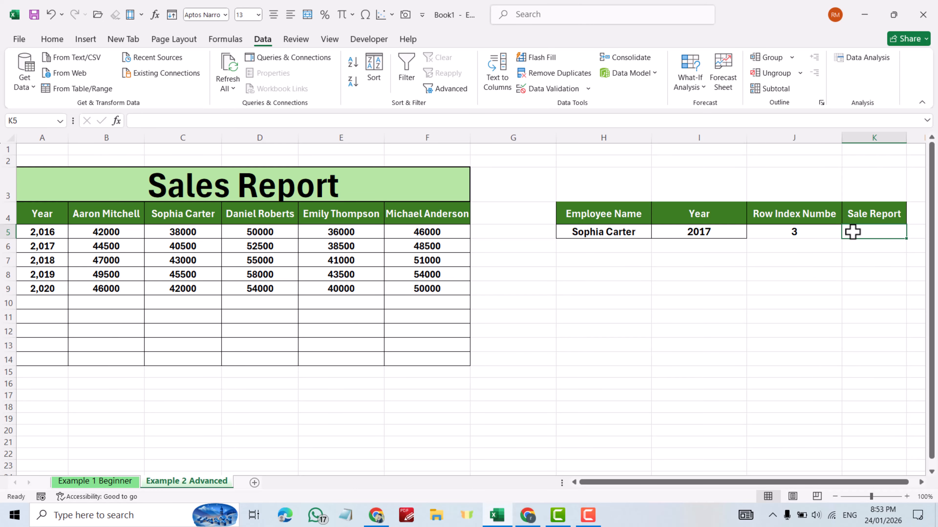
drag(555, 139, 485, 143)
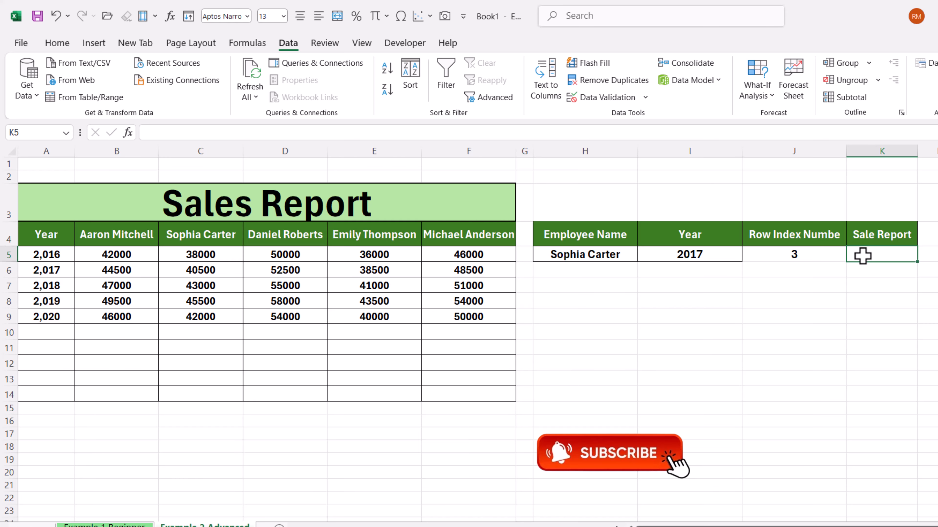
text(=)
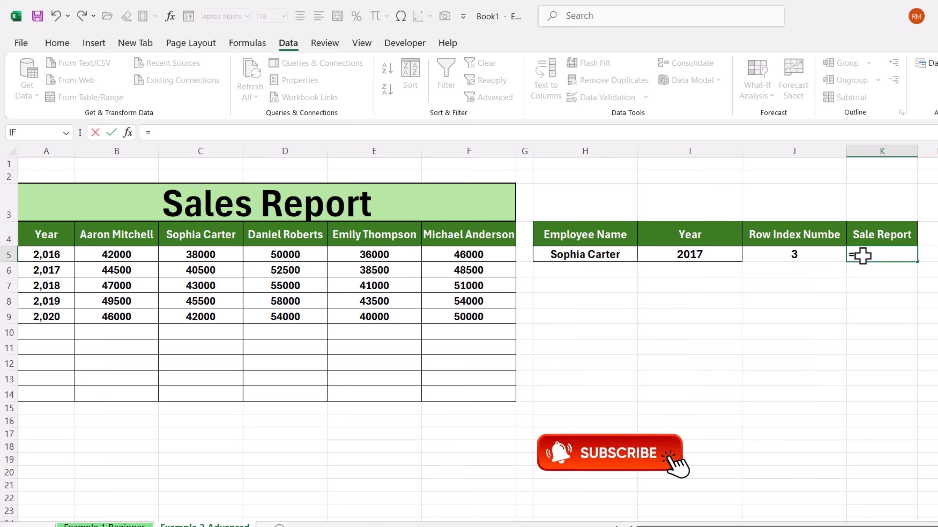
text(hlo)
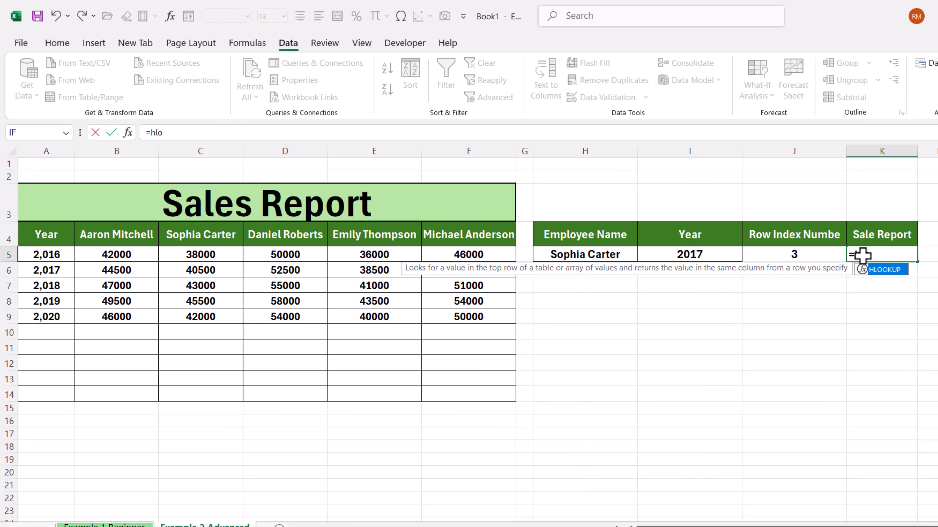
key(Tab)
click(576, 255)
key(BackSpace)
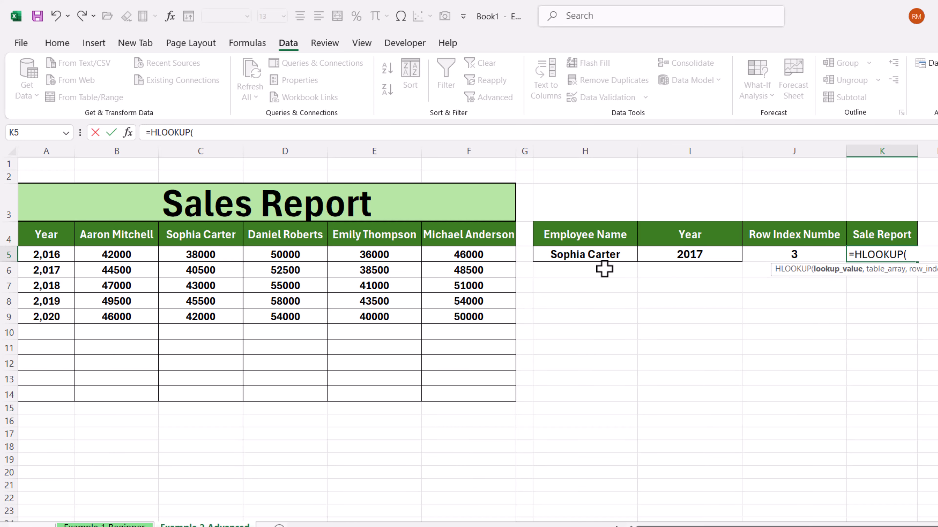
click(563, 254)
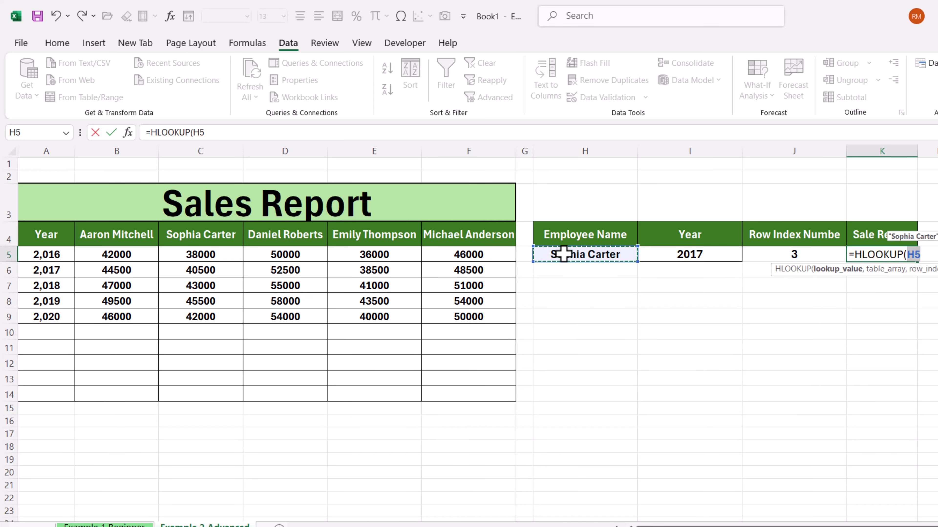
text(,)
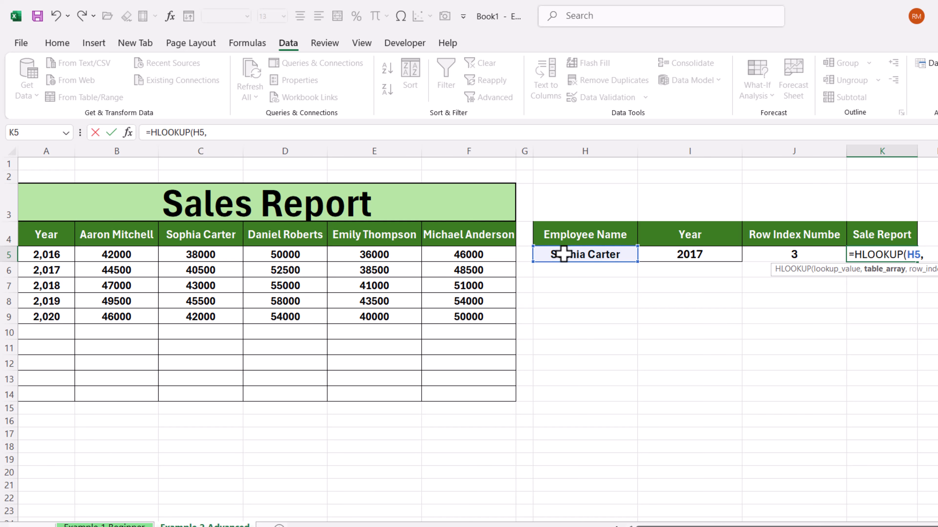
Complete the K5 HLOOKUP with table array A4:F9, row index J5 and exact match 0
drag(31, 229, 504, 315)
text(,)
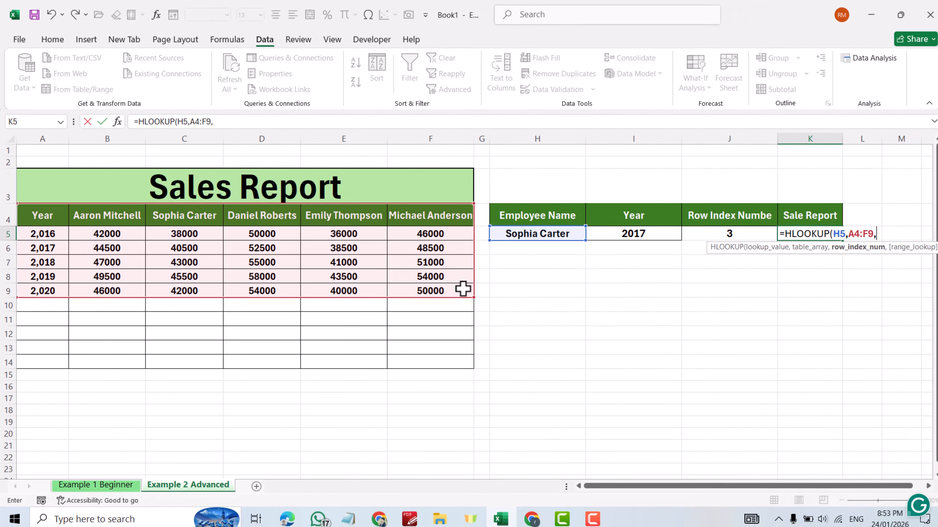
click(717, 231)
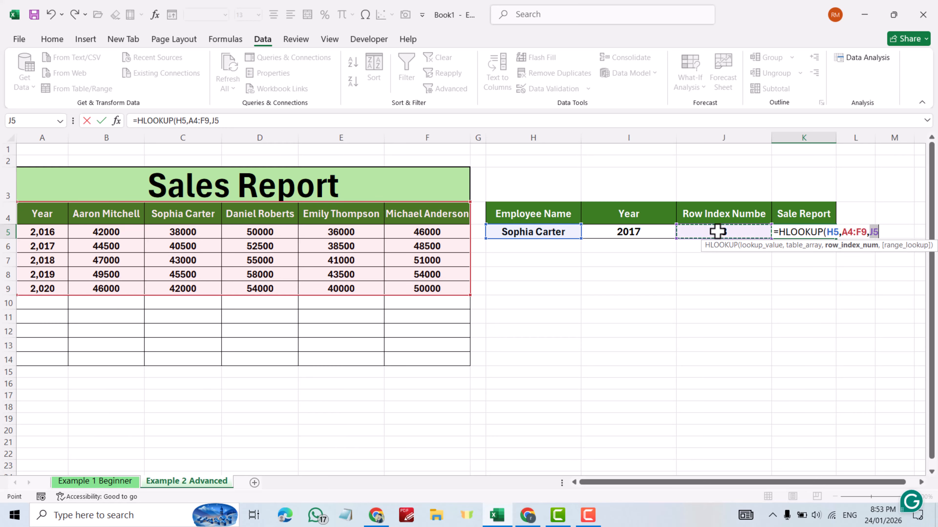
text(,)
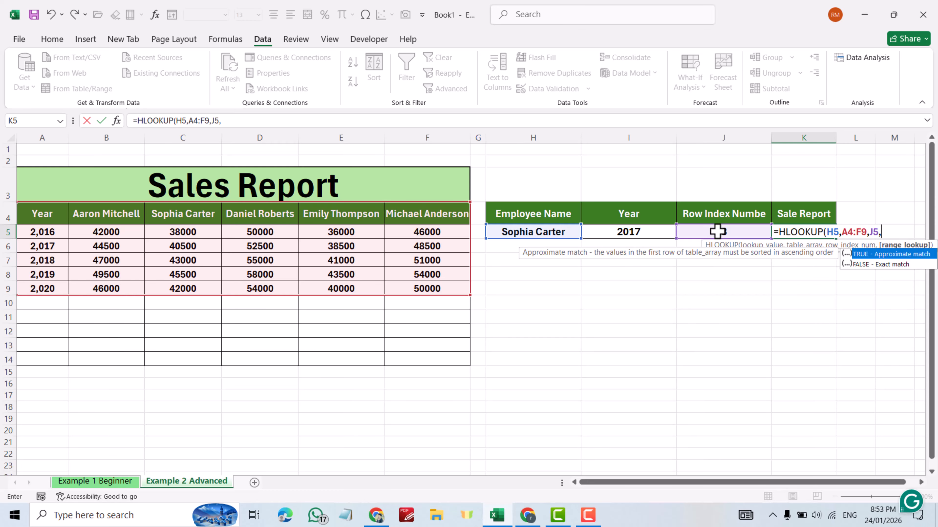
text(0))
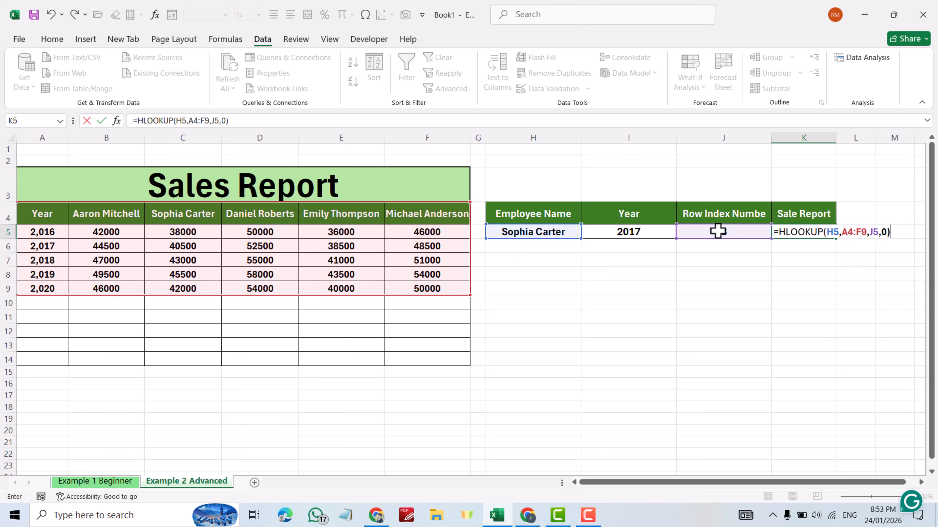
key(Return)
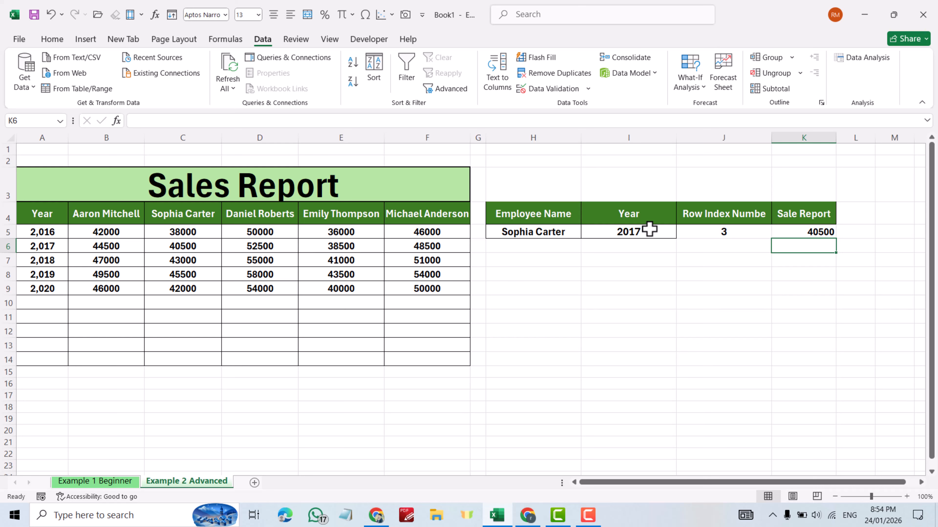
Test the lookup by choosing 2020 from the Year dropdown in I5 and the column F employee from the dropdown in H5
click(659, 230)
click(681, 232)
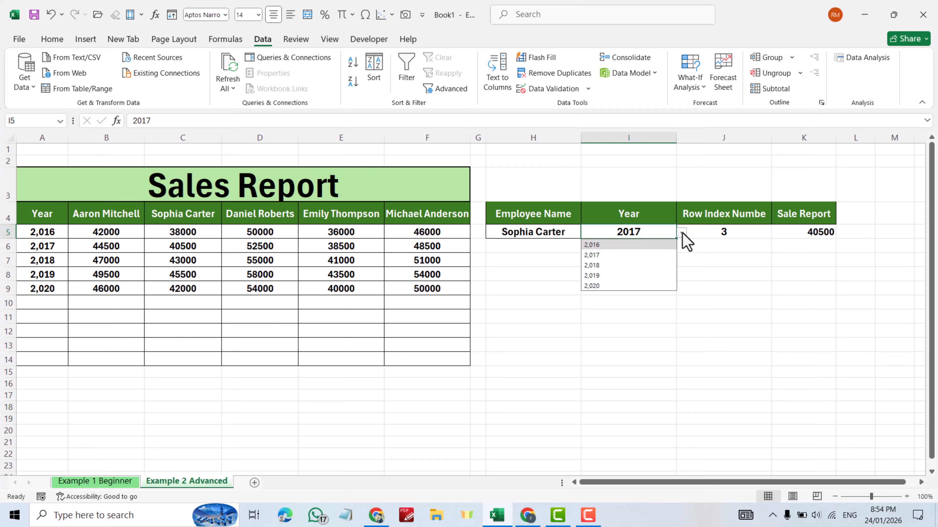
click(594, 286)
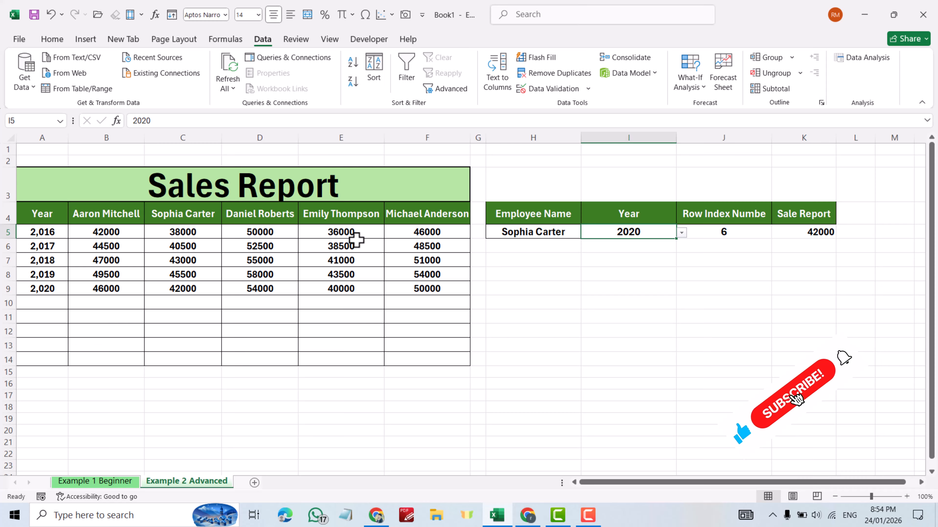
click(571, 231)
click(586, 233)
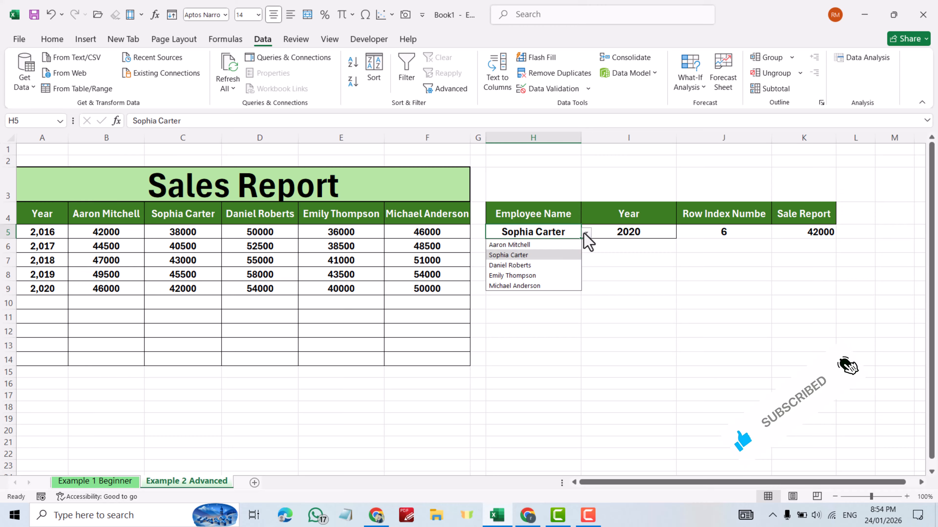
click(511, 287)
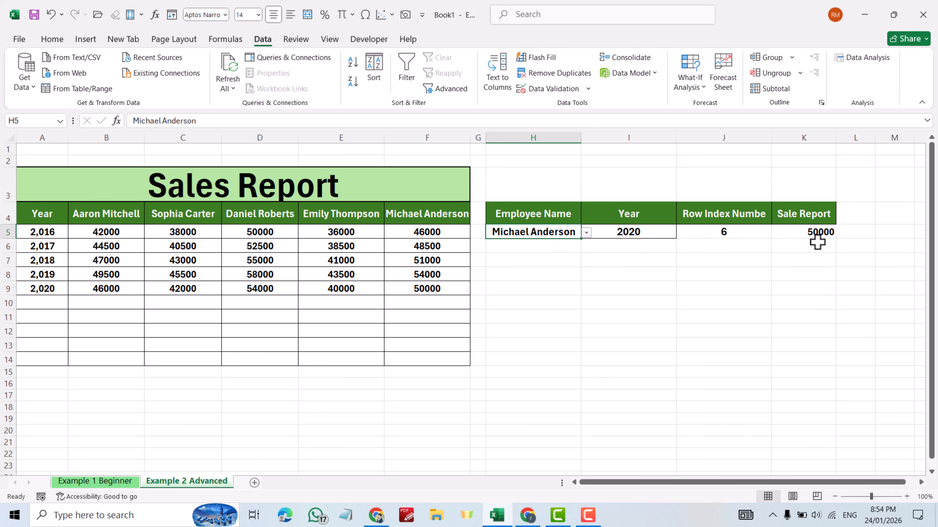